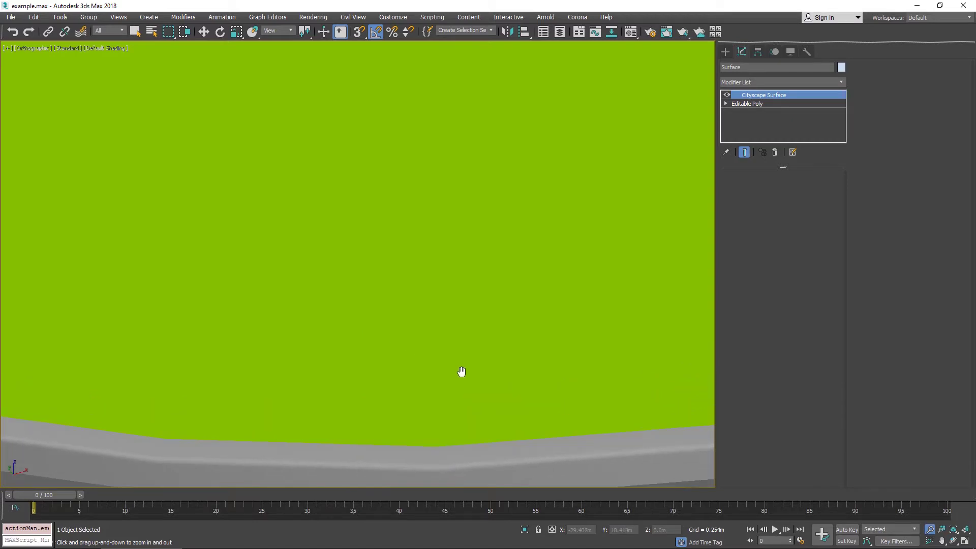
- Render a preview of the grass area beside the curb
{"action": "key", "text": "shift+q"}
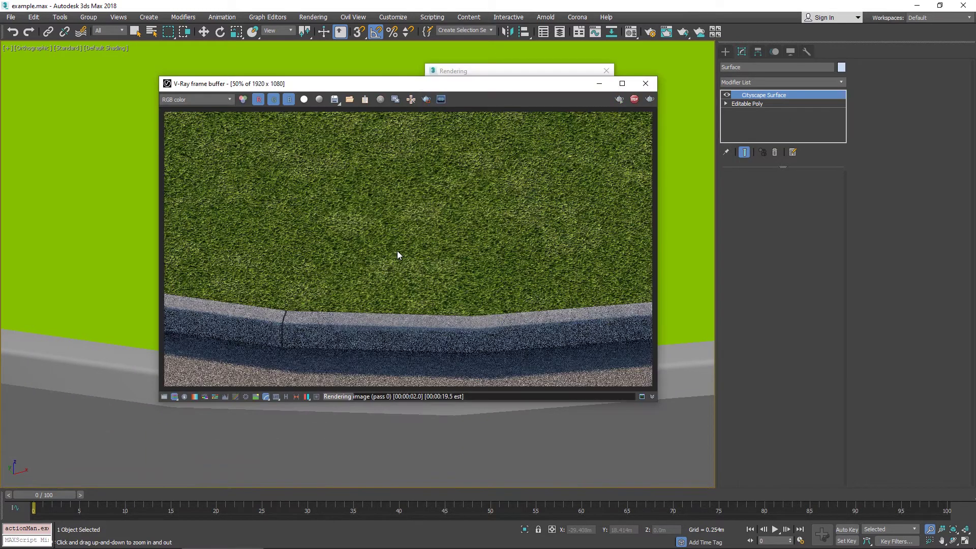
{"action": "scroll", "coordinate": [506, 159], "scroll_direction": "down", "scroll_amount": 3}
{"action": "scroll", "coordinate": [505, 159], "scroll_direction": "down", "scroll_amount": 10}
- Select the Main Site helper and enable Supergrass on its Curbed Area with the Lawn Summer template
{"action": "key", "text": "w"}
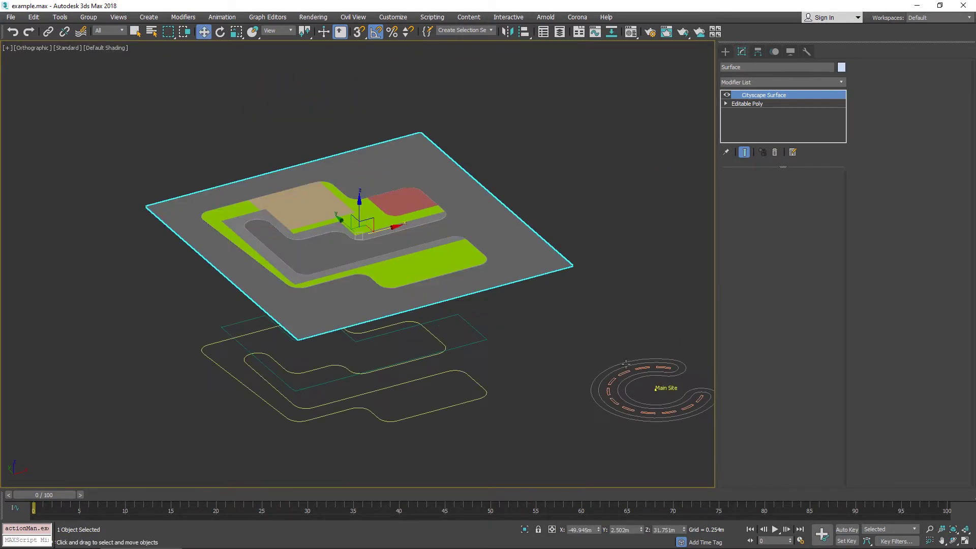
{"action": "left_click", "coordinate": [655, 389]}
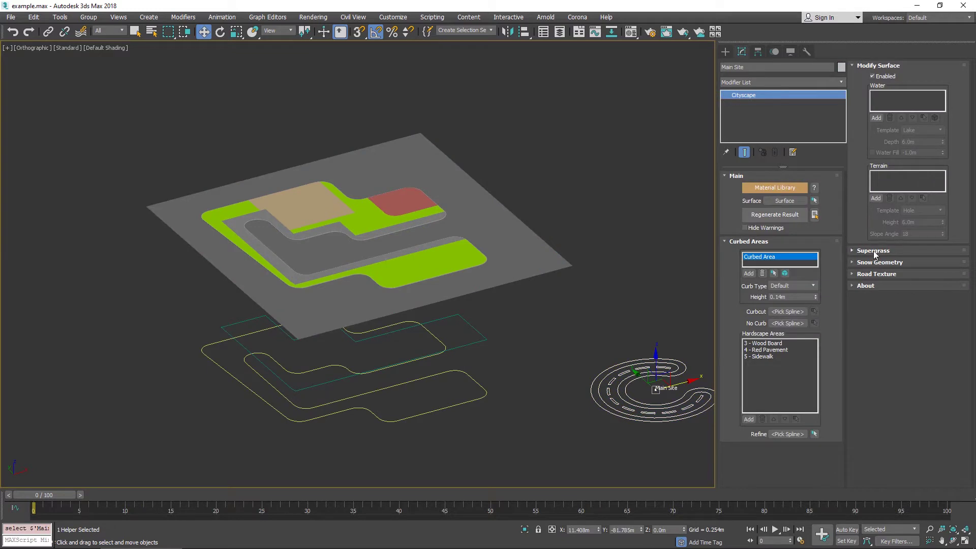
{"action": "left_click", "coordinate": [873, 251]}
{"action": "scroll", "coordinate": [592, 322], "scroll_direction": "up", "scroll_amount": 10}
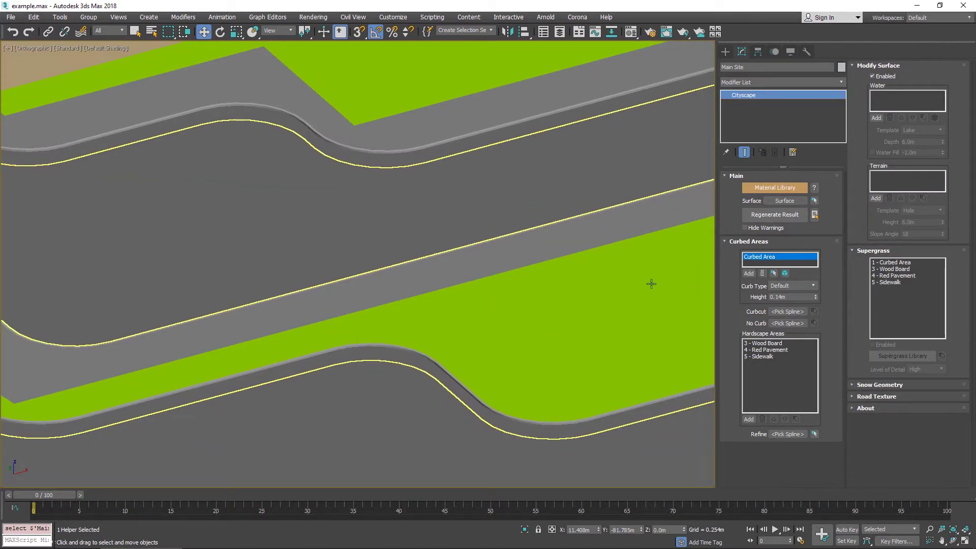
{"action": "left_click", "coordinate": [899, 263]}
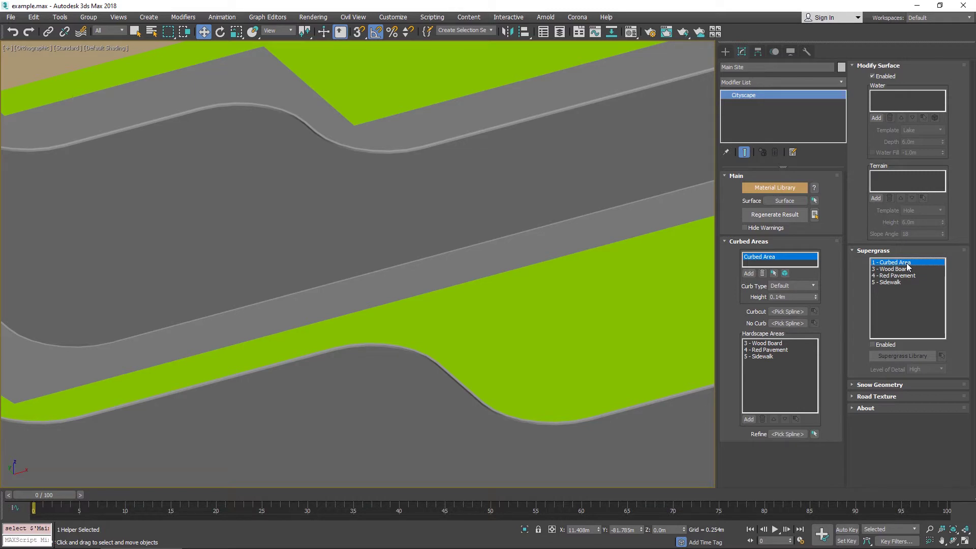
{"action": "left_click", "coordinate": [877, 345]}
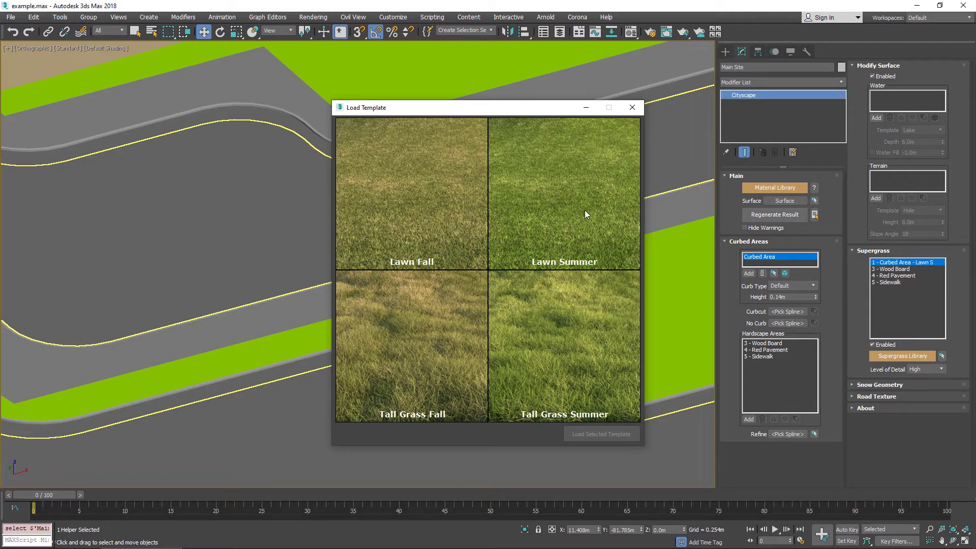
{"action": "left_click", "coordinate": [552, 221]}
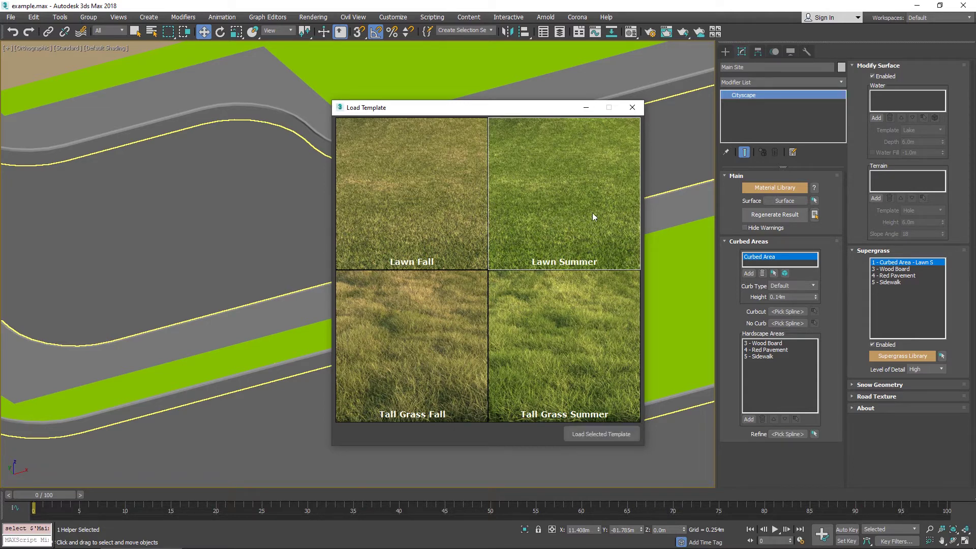
{"action": "double_click", "coordinate": [560, 208]}
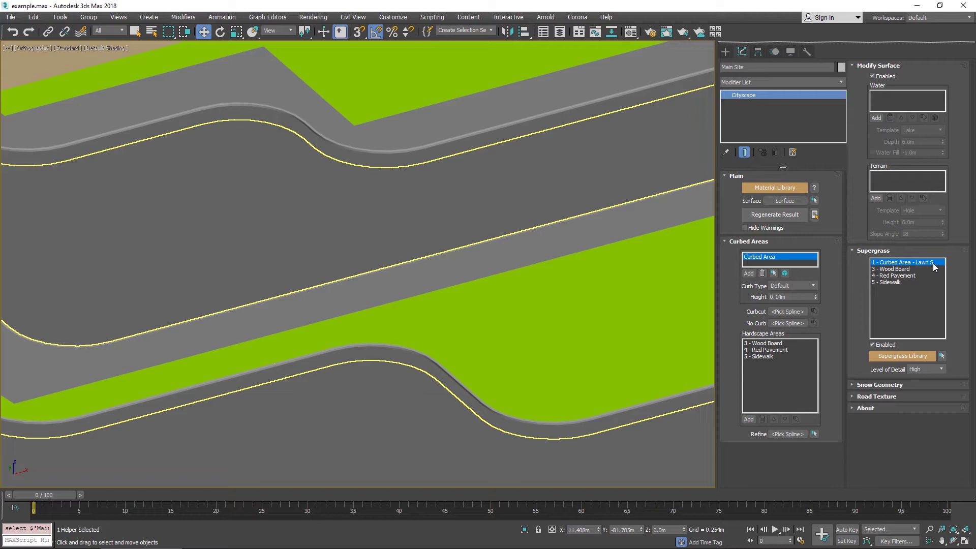
- Render a close perspective view of the curved curb and lawn edge, and close the render window
{"action": "middle_click_drag", "start_coordinate": [562, 247], "coordinate": [512, 289]}
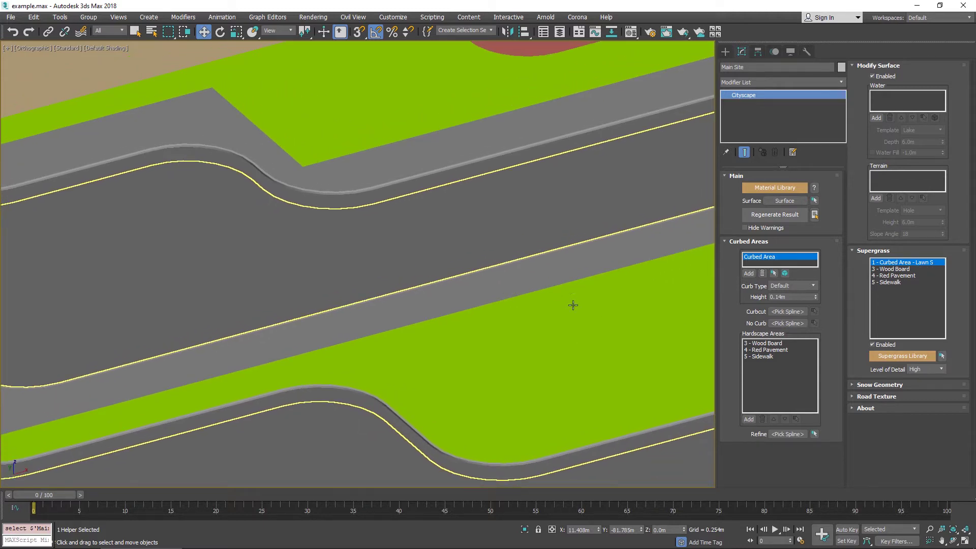
{"action": "scroll", "coordinate": [508, 399], "scroll_direction": "up", "scroll_amount": 6}
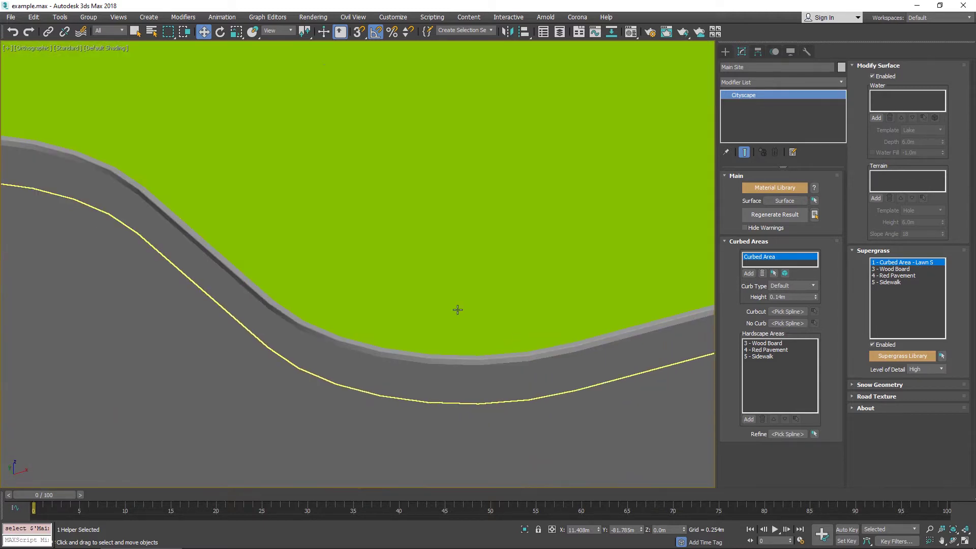
{"action": "scroll", "coordinate": [457, 307], "scroll_direction": "down", "scroll_amount": 3}
{"action": "scroll", "coordinate": [457, 263], "scroll_direction": "up", "scroll_amount": 5}
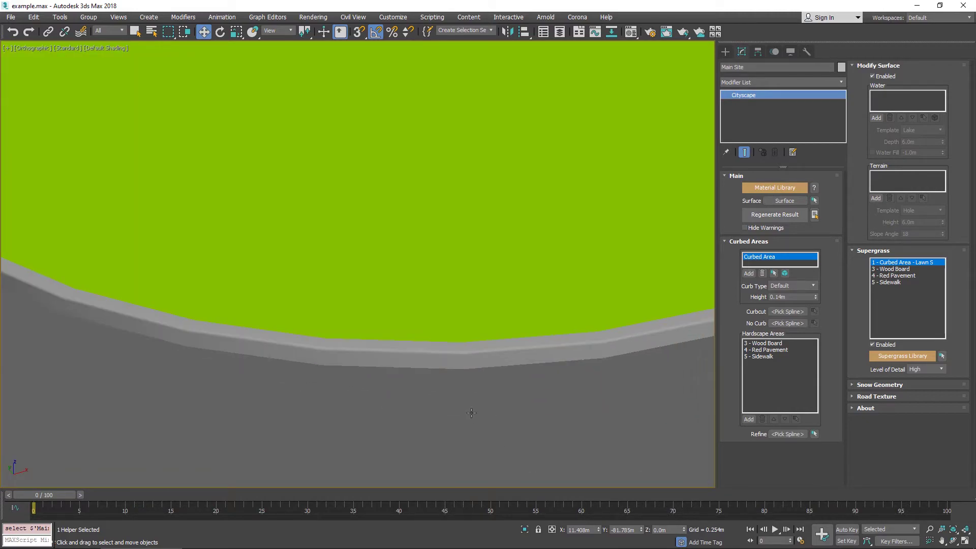
{"action": "key", "text": "p"}
{"action": "key", "text": "shift+q"}
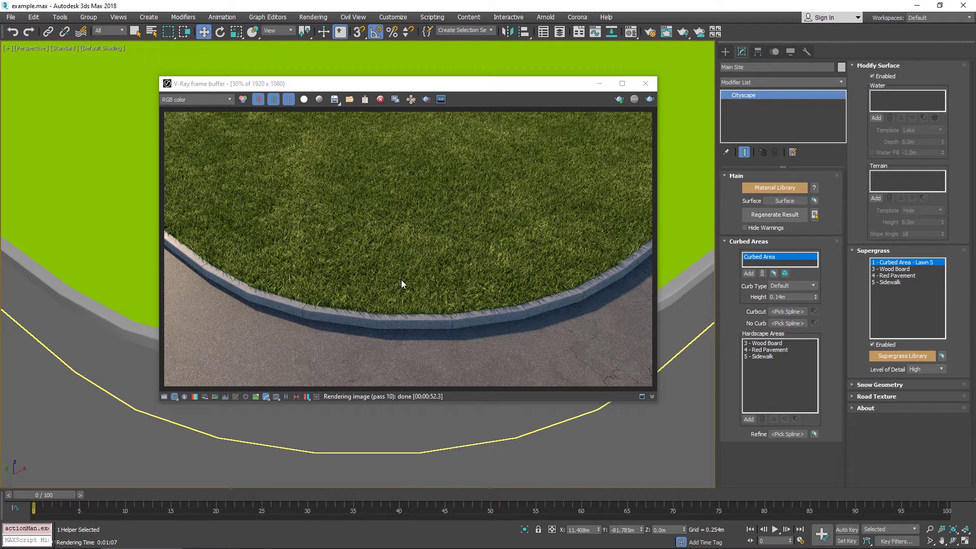
{"action": "left_click", "coordinate": [646, 83]}
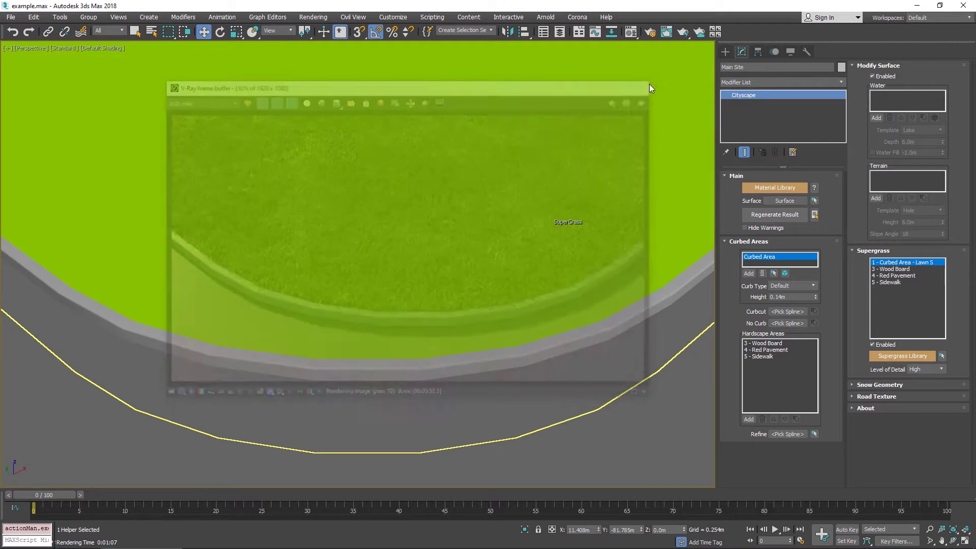
- Render an angled perspective overview of the site's lawns and paved areas, stopping the render early
{"action": "scroll", "coordinate": [464, 287], "scroll_direction": "down", "scroll_amount": 4}
{"action": "scroll", "coordinate": [464, 288], "scroll_direction": "down", "scroll_amount": 3}
{"action": "middle_click_drag", "start_coordinate": [372, 264], "coordinate": [435, 279], "text": "alt"}
{"action": "scroll", "coordinate": [427, 322], "scroll_direction": "up", "scroll_amount": 2}
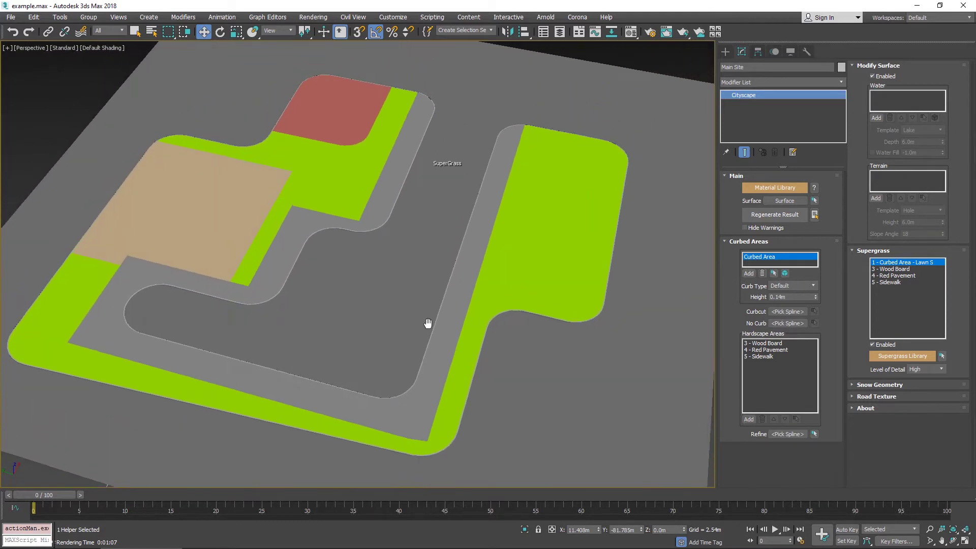
{"action": "left_click", "coordinate": [915, 263]}
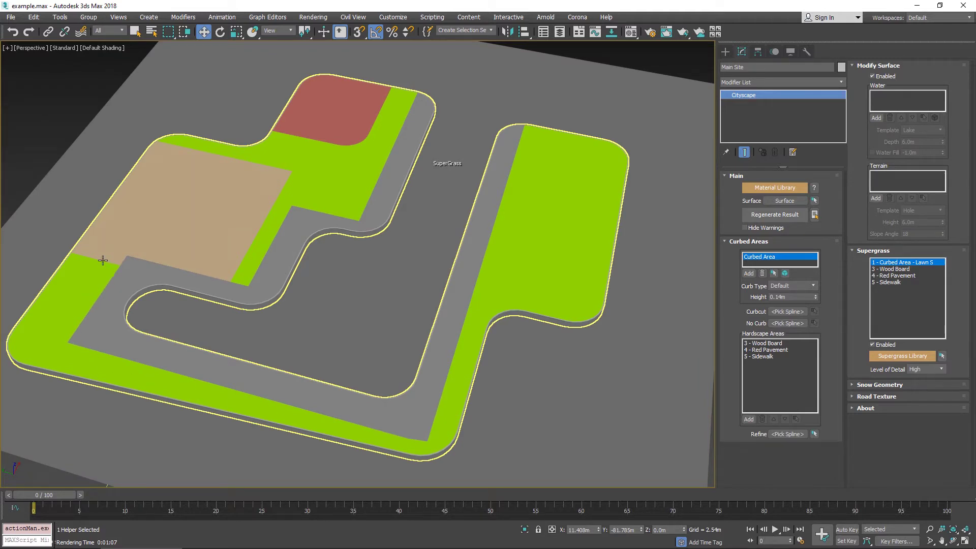
{"action": "middle_click_drag", "start_coordinate": [143, 279], "coordinate": [135, 312], "text": "alt"}
{"action": "scroll", "coordinate": [193, 295], "scroll_direction": "up", "scroll_amount": 5}
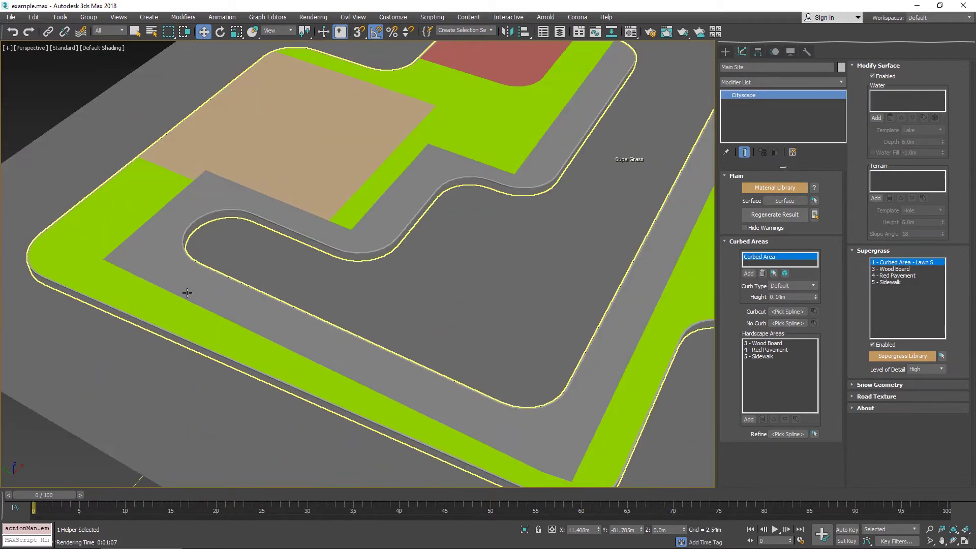
{"action": "key", "text": "shift+q"}
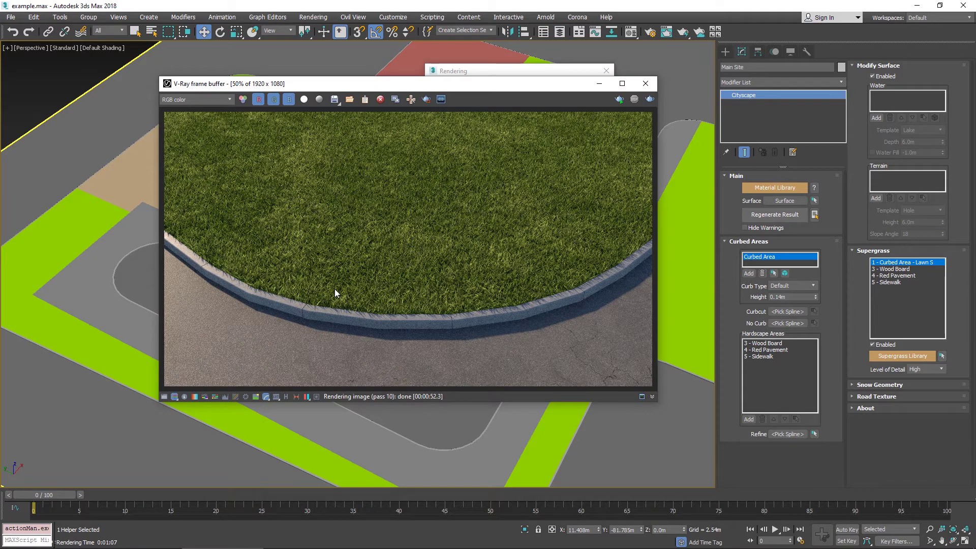
{"action": "key", "text": "shift+q"}
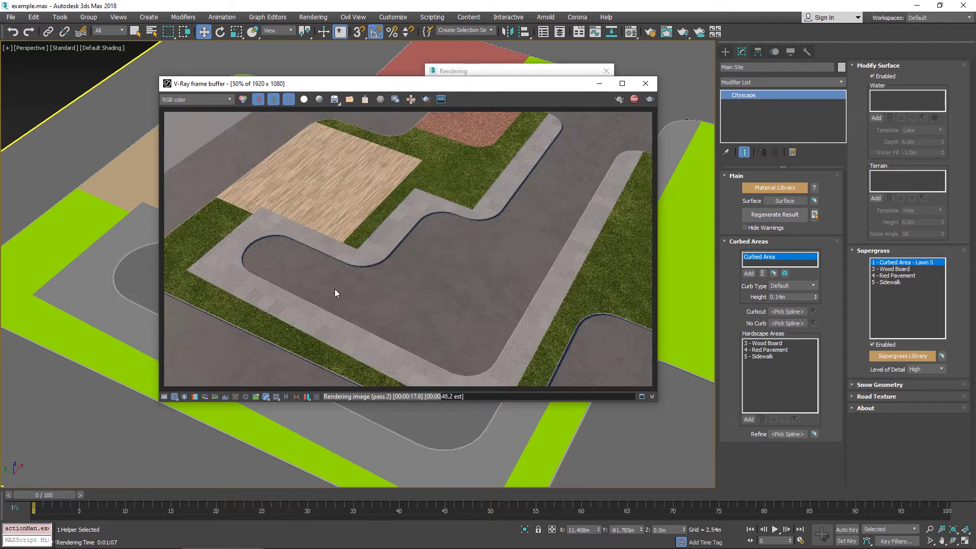
{"action": "left_click", "coordinate": [634, 99]}
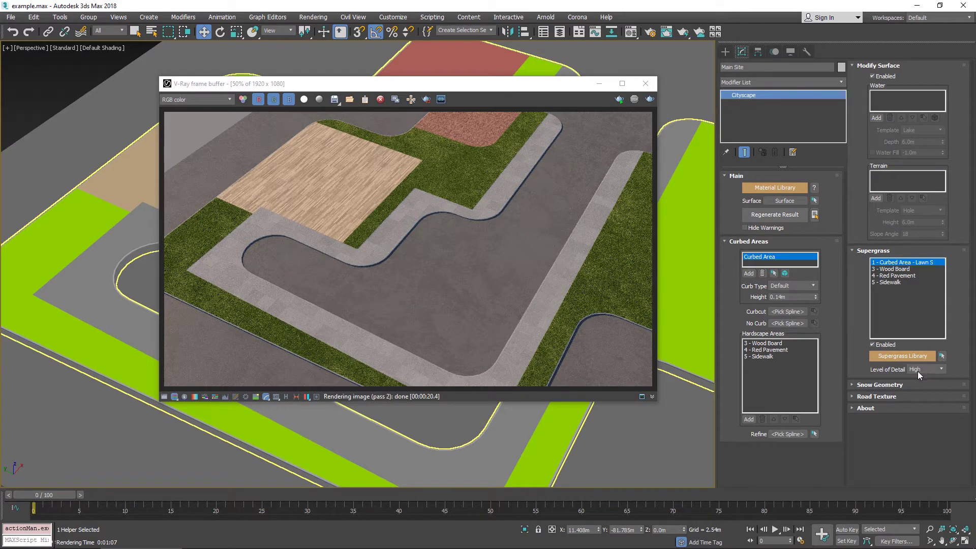
{"action": "left_click", "coordinate": [940, 370]}
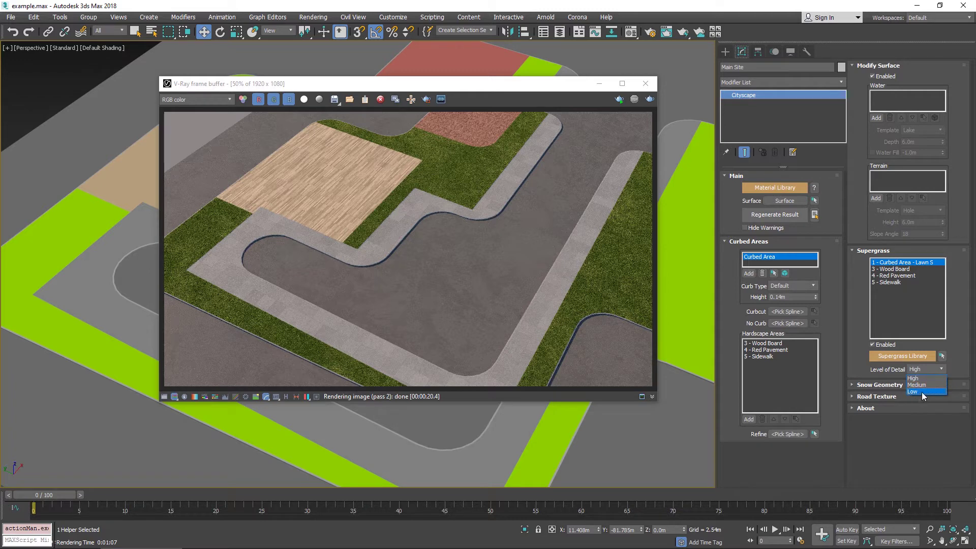
{"action": "left_click", "coordinate": [953, 368]}
{"action": "left_click", "coordinate": [941, 370]}
- Apply the b_Grass_01_Dry material from the Material Library to the Red Pavement hardscape area
{"action": "left_click", "coordinate": [646, 83]}
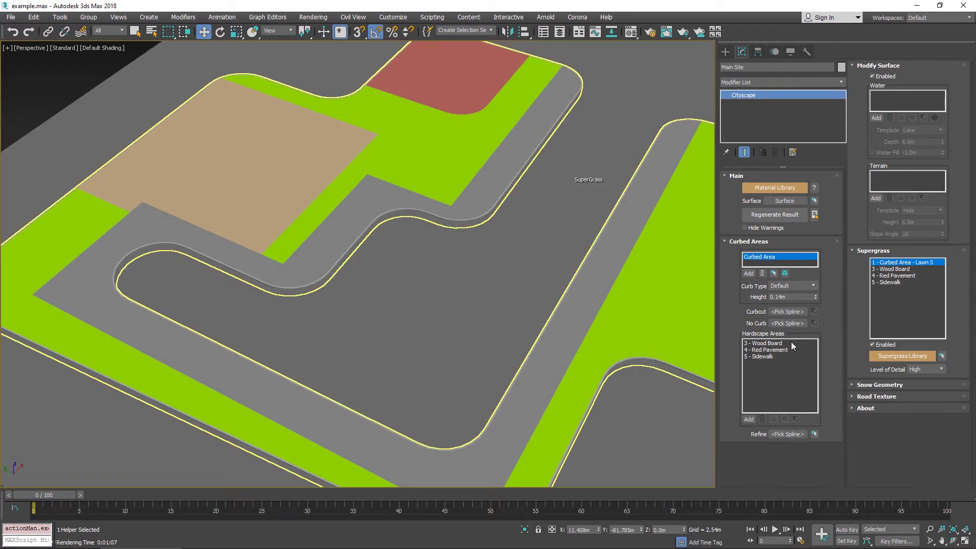
{"action": "scroll", "coordinate": [656, 225], "scroll_direction": "down", "scroll_amount": 2}
{"action": "scroll", "coordinate": [294, 148], "scroll_direction": "up", "scroll_amount": 8}
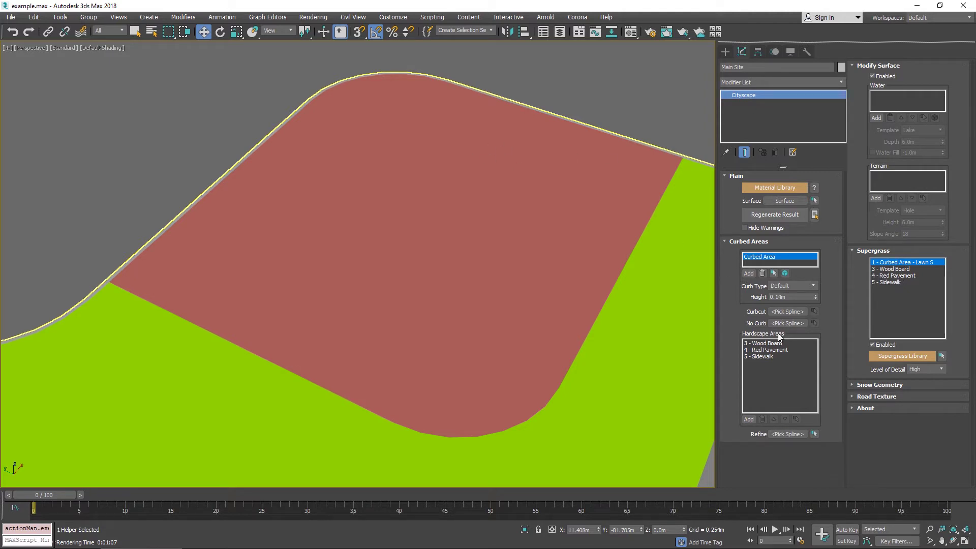
{"action": "left_click", "coordinate": [903, 275]}
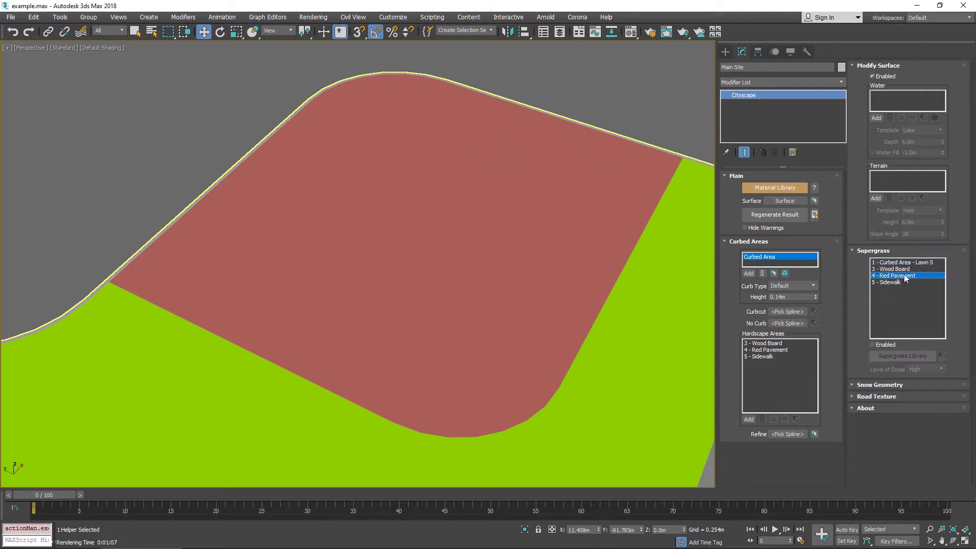
{"action": "left_click", "coordinate": [785, 188]}
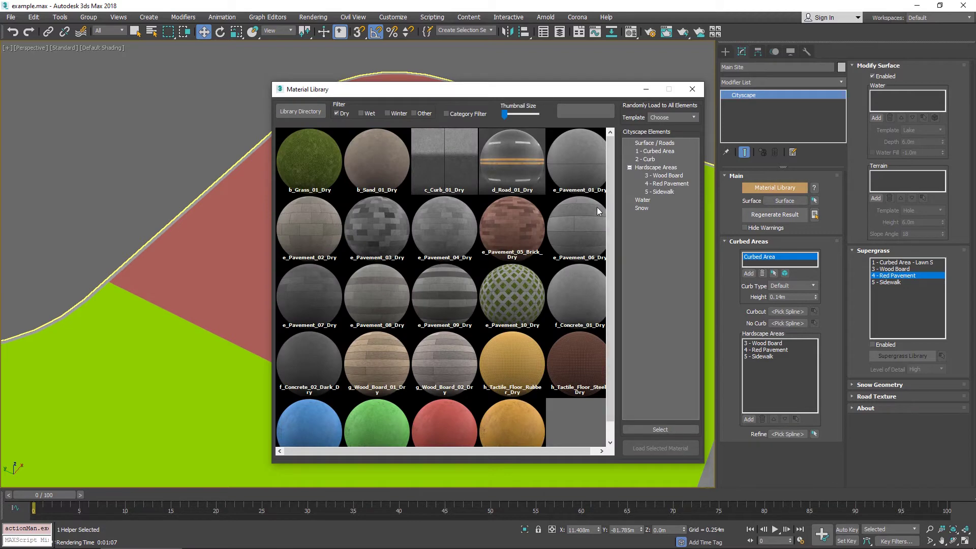
{"action": "left_click", "coordinate": [667, 184]}
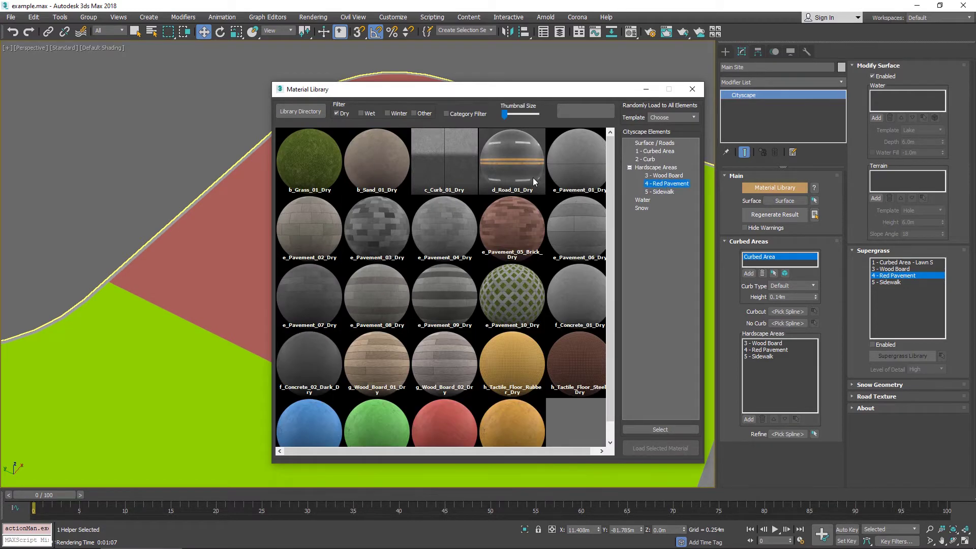
{"action": "left_click", "coordinate": [307, 162]}
{"action": "double_click", "coordinate": [306, 164]}
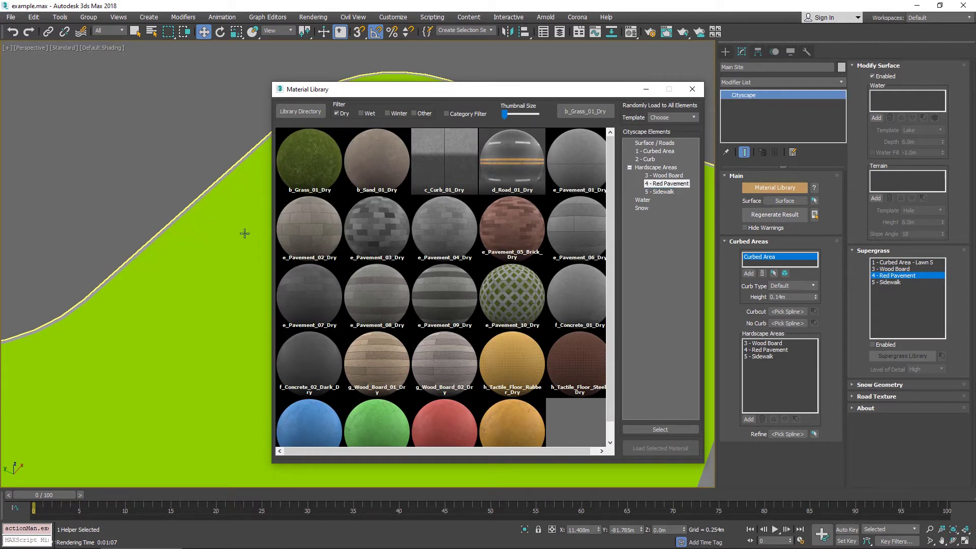
{"action": "left_click", "coordinate": [693, 95]}
- Show edged faces in the viewport and enable Supergrass on the Red Pavement area with the Tall Grass Summer template
{"action": "key", "text": "F4"}
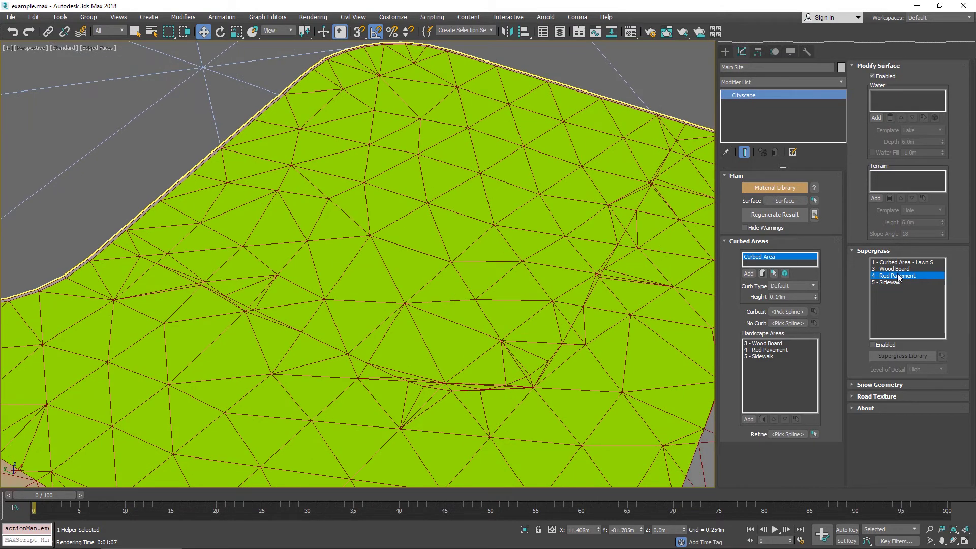
{"action": "left_click", "coordinate": [883, 346]}
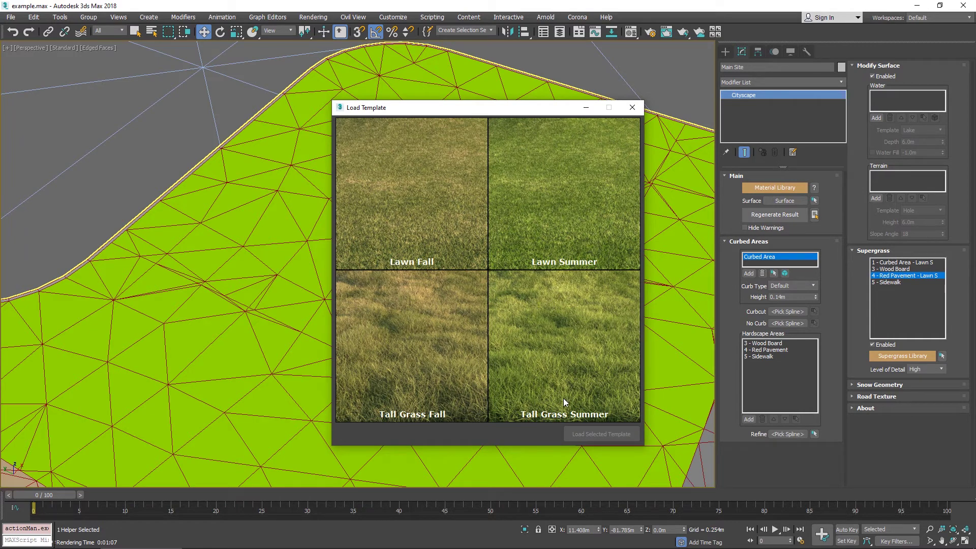
{"action": "double_click", "coordinate": [567, 371]}
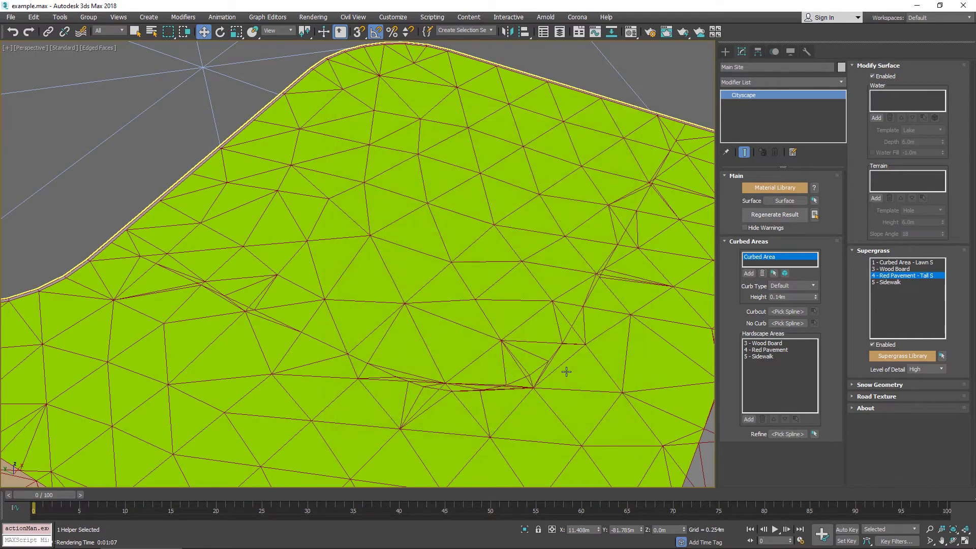
- Render a preview of the tall grass patch against the surrounding lawn, stopping the render early
{"action": "middle_click_drag", "start_coordinate": [623, 387], "coordinate": [518, 351]}
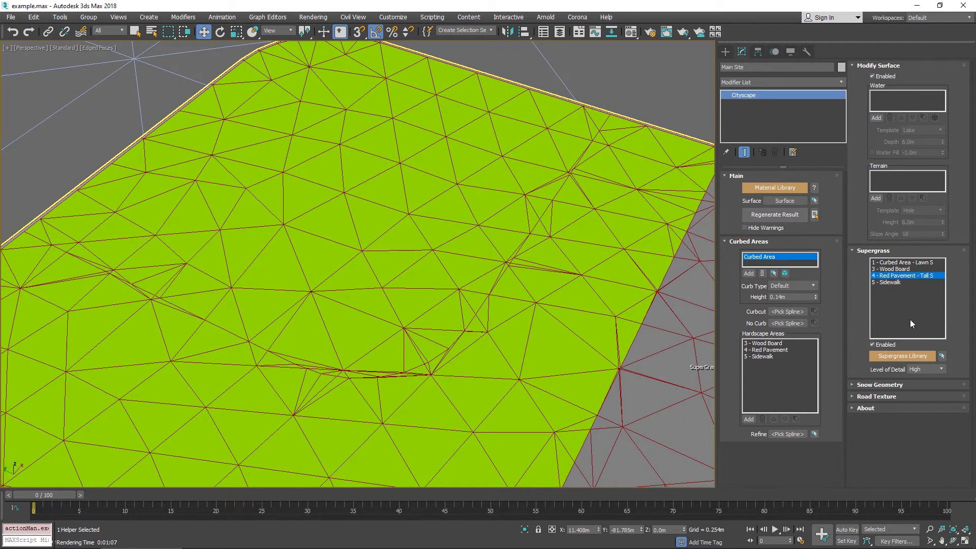
{"action": "key", "text": "shift+q"}
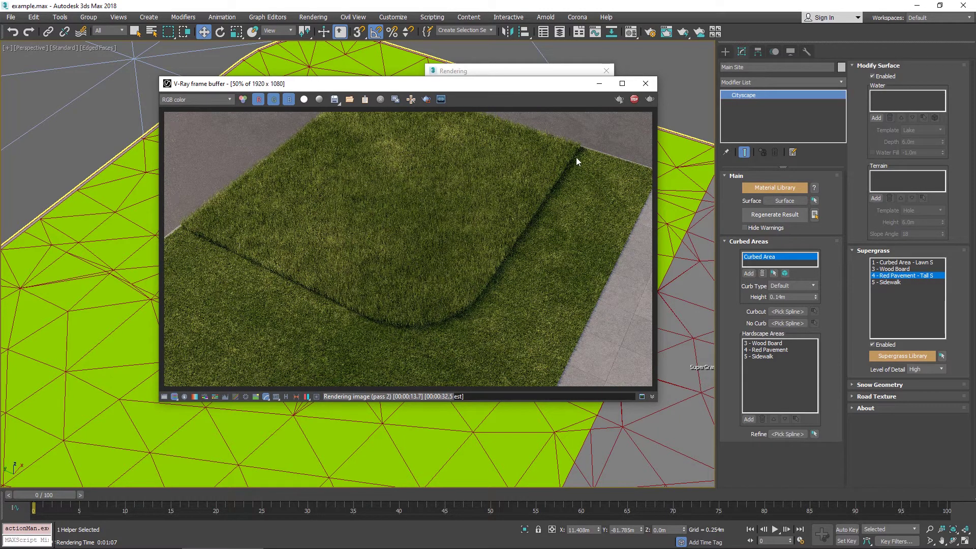
{"action": "left_click", "coordinate": [634, 100]}
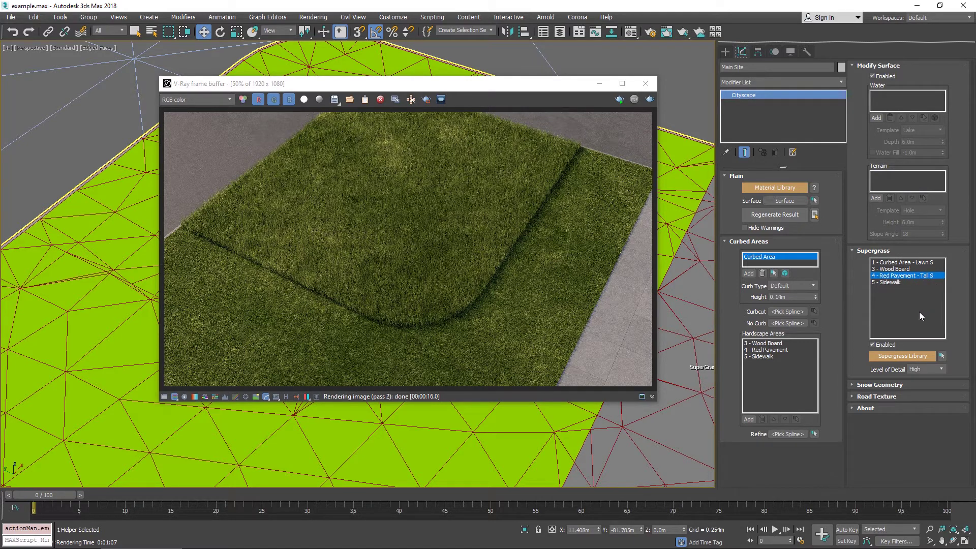
- Load the Tall Grass Fall template for the Red Pavement area's Supergrass
{"action": "left_click", "coordinate": [914, 356]}
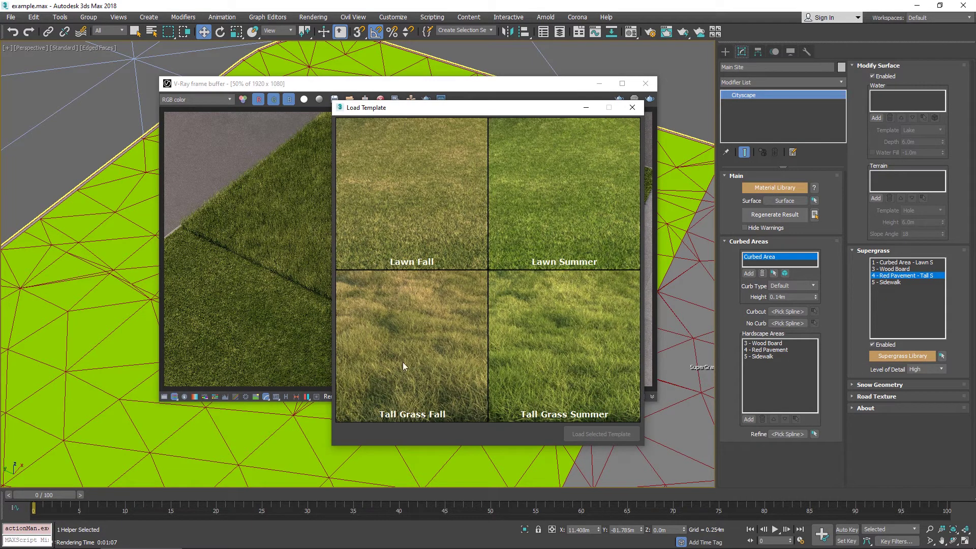
{"action": "left_click", "coordinate": [418, 355]}
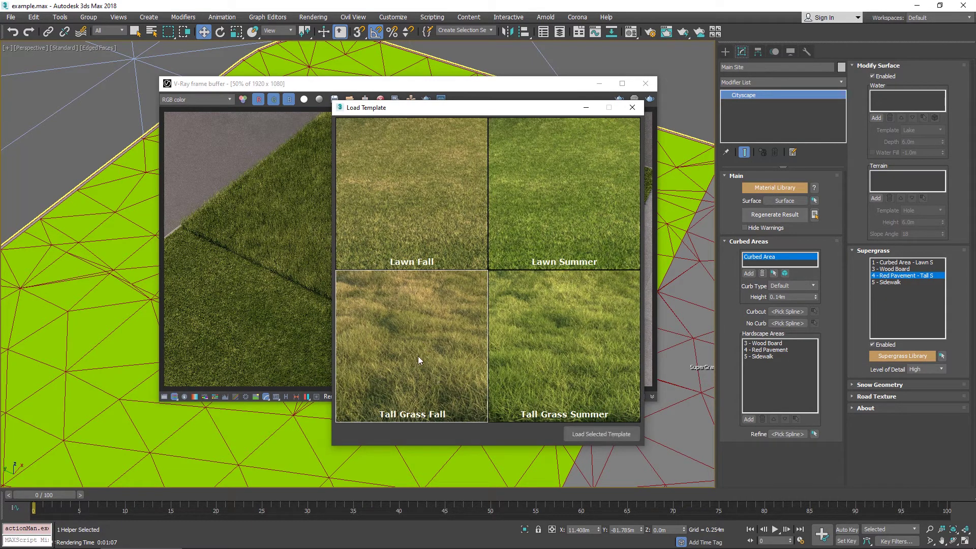
{"action": "left_click", "coordinate": [603, 430]}
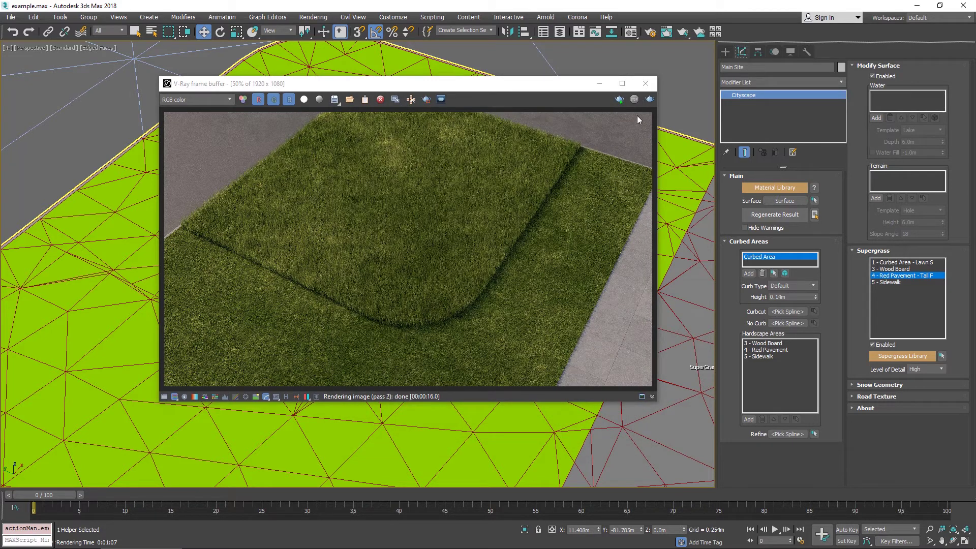
- Re-render the Red Pavement patch with tall fall grass and inspect its edges against the surrounding lawn at full size
{"action": "left_click", "coordinate": [649, 99]}
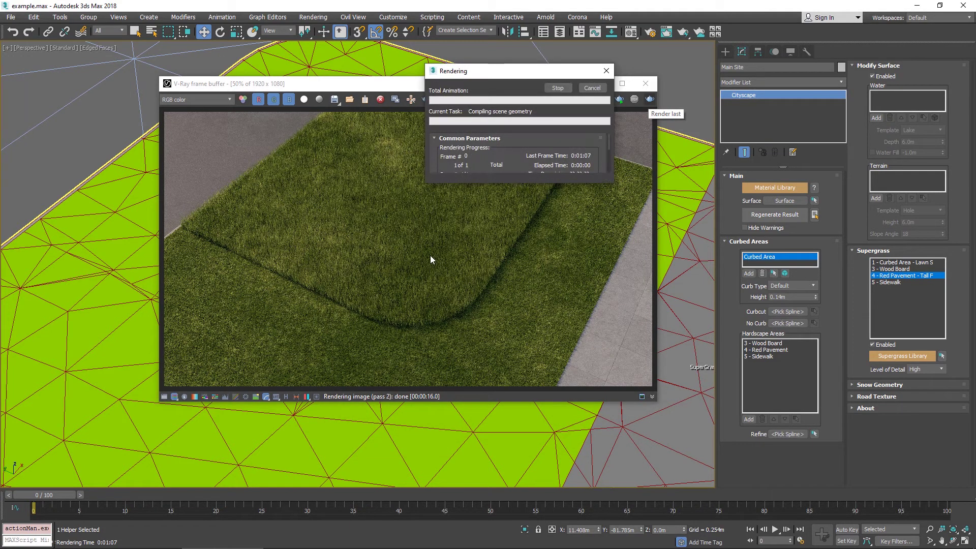
{"action": "scroll", "coordinate": [392, 234], "scroll_direction": "up", "scroll_amount": 2}
{"action": "middle_click_drag", "start_coordinate": [340, 277], "coordinate": [521, 233]}
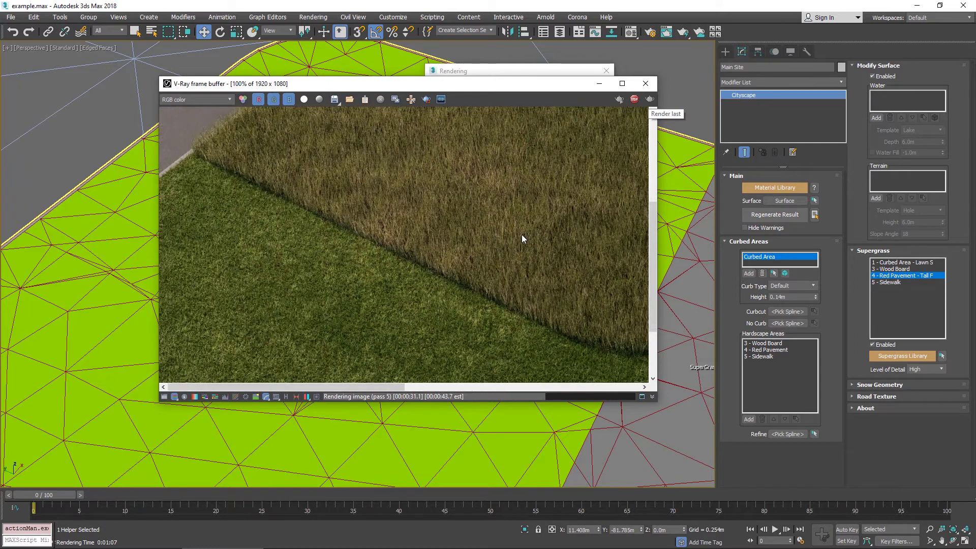
{"action": "middle_click_drag", "start_coordinate": [621, 279], "coordinate": [343, 287]}
{"action": "middle_click_drag", "start_coordinate": [471, 209], "coordinate": [379, 266]}
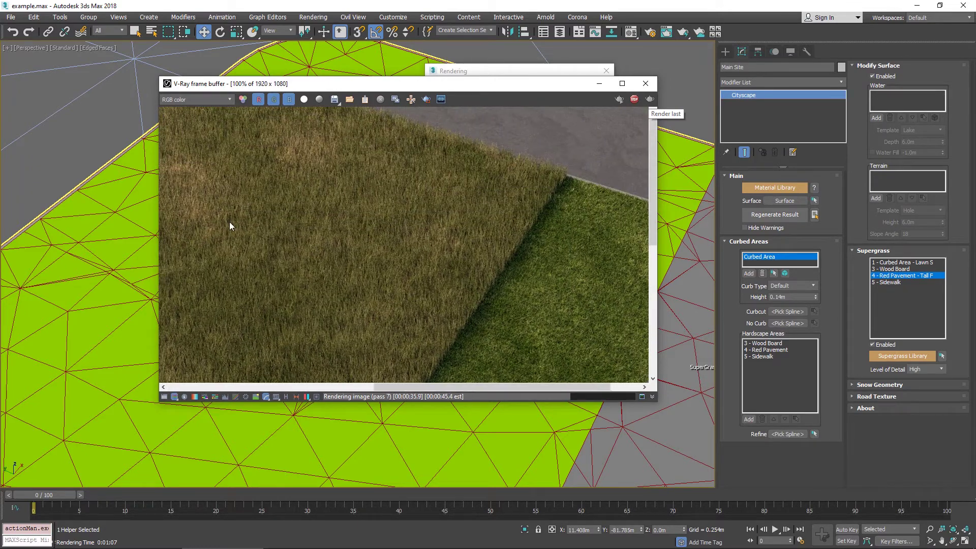
{"action": "scroll", "coordinate": [288, 223], "scroll_direction": "down", "scroll_amount": 2}
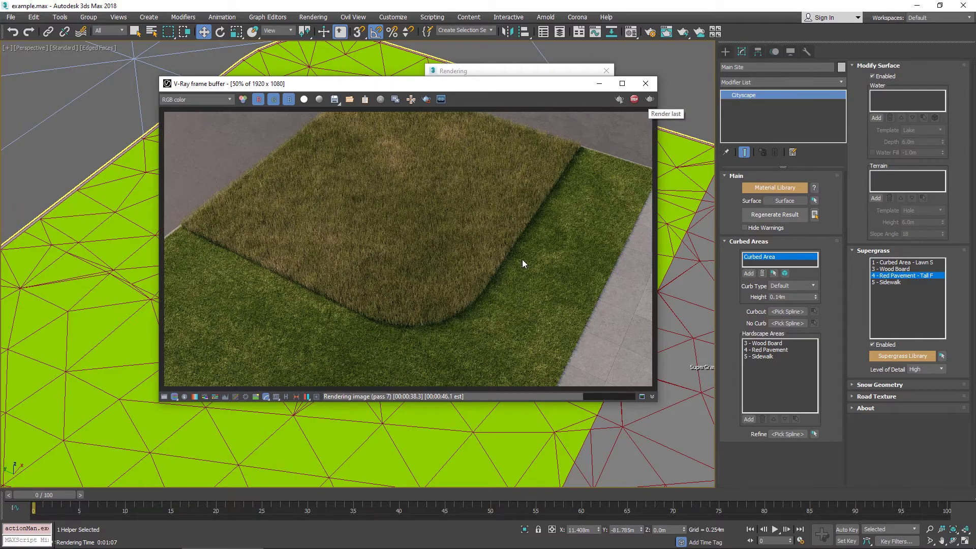
- Examine the tall grass render in a maximized frame buffer, then restore and close the buffer
{"action": "left_click", "coordinate": [621, 84]}
{"action": "double_click", "coordinate": [667, 402]}
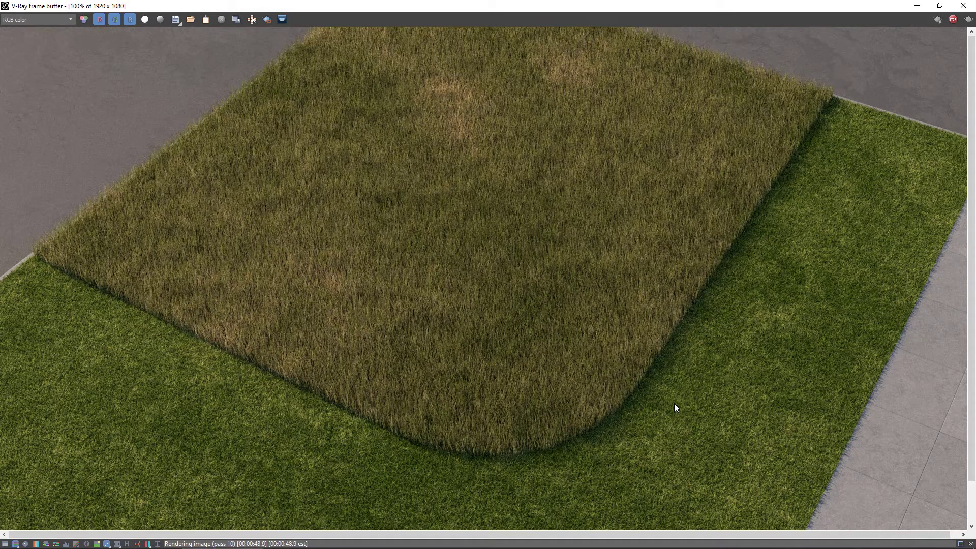
{"action": "left_click", "coordinate": [939, 5]}
{"action": "left_click", "coordinate": [640, 86]}
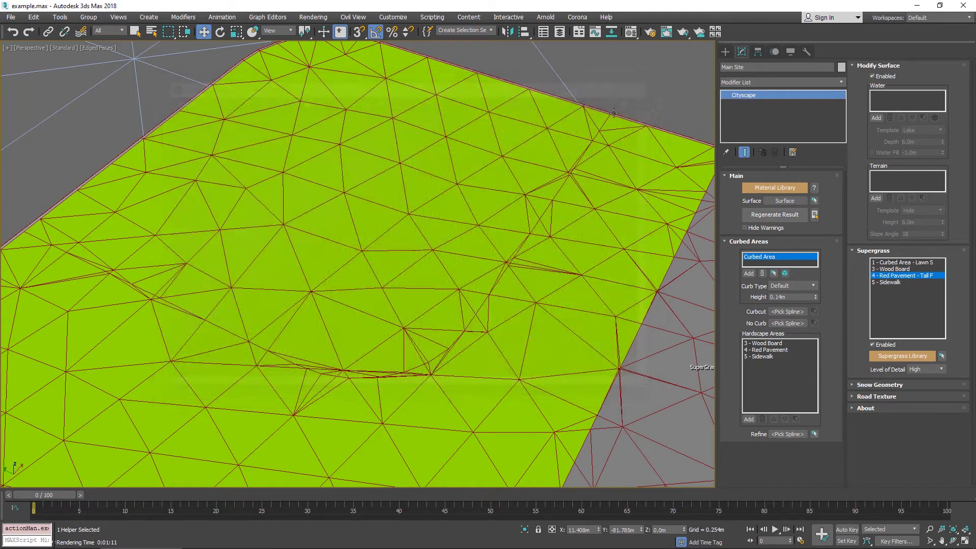
- Select the SuperGrass object belonging to the Curbed Area lawn entry and frame it in the viewport
{"action": "scroll", "coordinate": [427, 266], "scroll_direction": "down", "scroll_amount": 6}
{"action": "scroll", "coordinate": [395, 280], "scroll_direction": "up", "scroll_amount": 3}
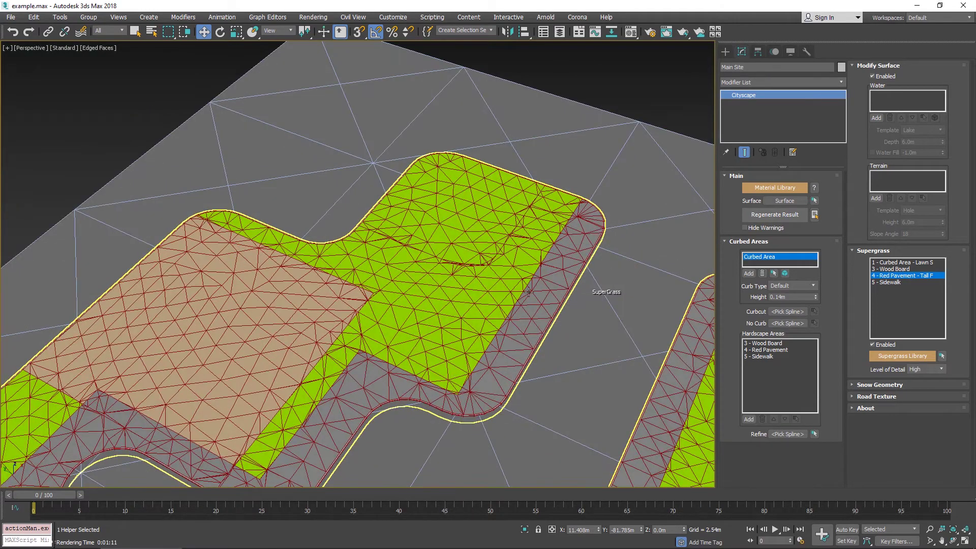
{"action": "left_click", "coordinate": [905, 262]}
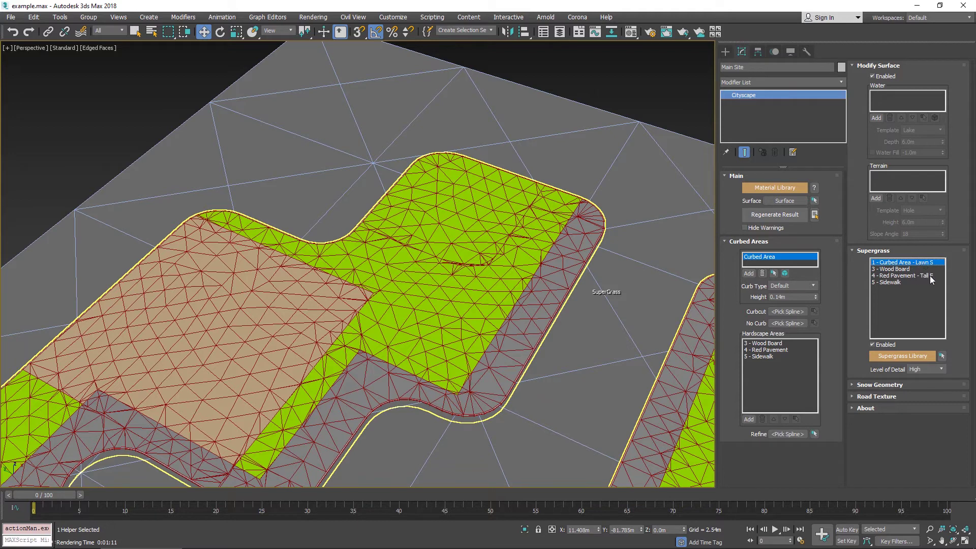
{"action": "left_click", "coordinate": [920, 275]}
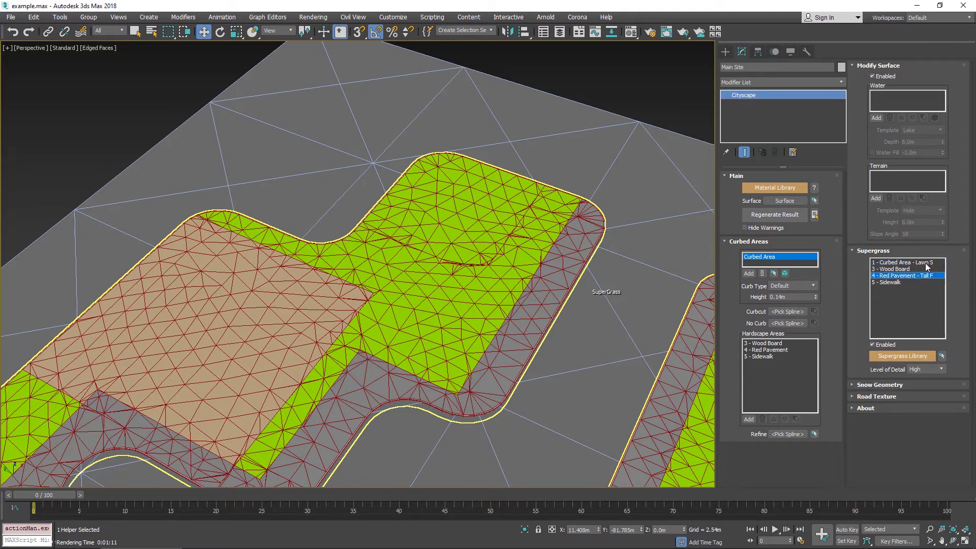
{"action": "left_click", "coordinate": [925, 262]}
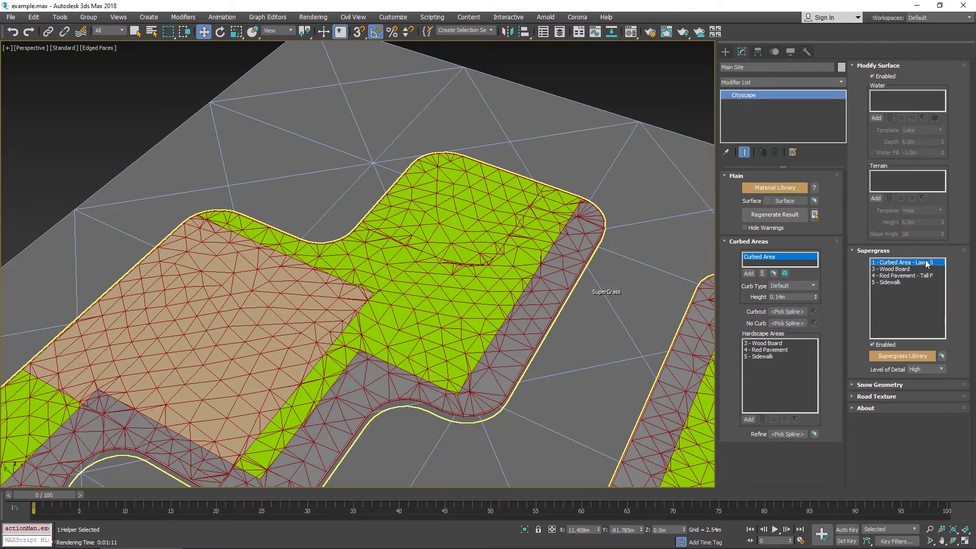
{"action": "left_click", "coordinate": [943, 357]}
{"action": "key", "text": "z"}
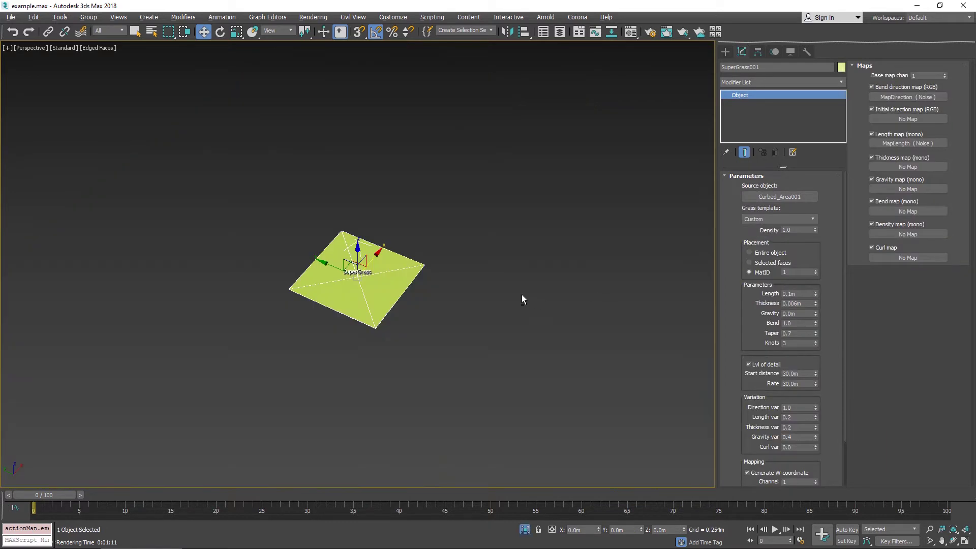
{"action": "middle_click_drag", "start_coordinate": [522, 294], "coordinate": [598, 307], "text": "alt"}
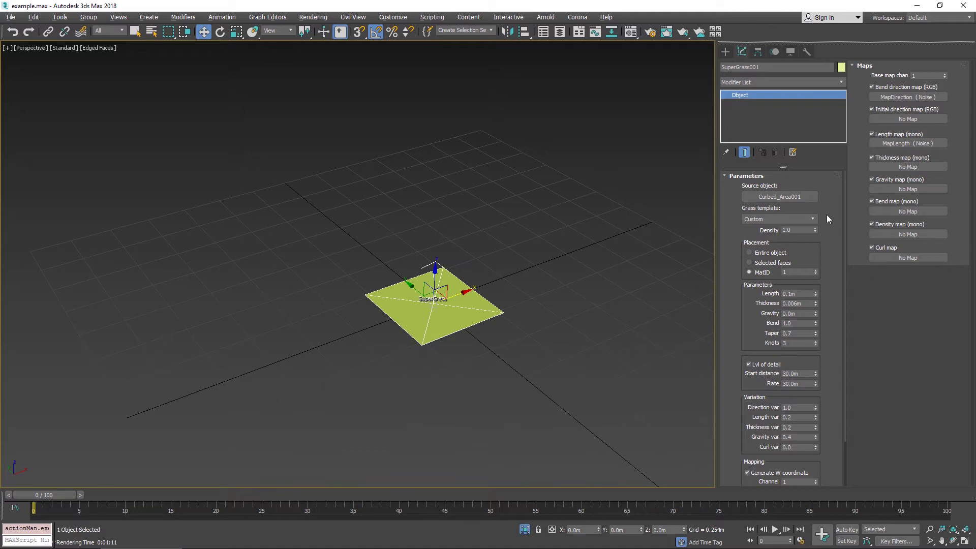
- Review the SuperGrass object's available grass templates, then reselect the Main Site object and its Red Pavement Supergrass entry
{"action": "left_click", "coordinate": [800, 220]}
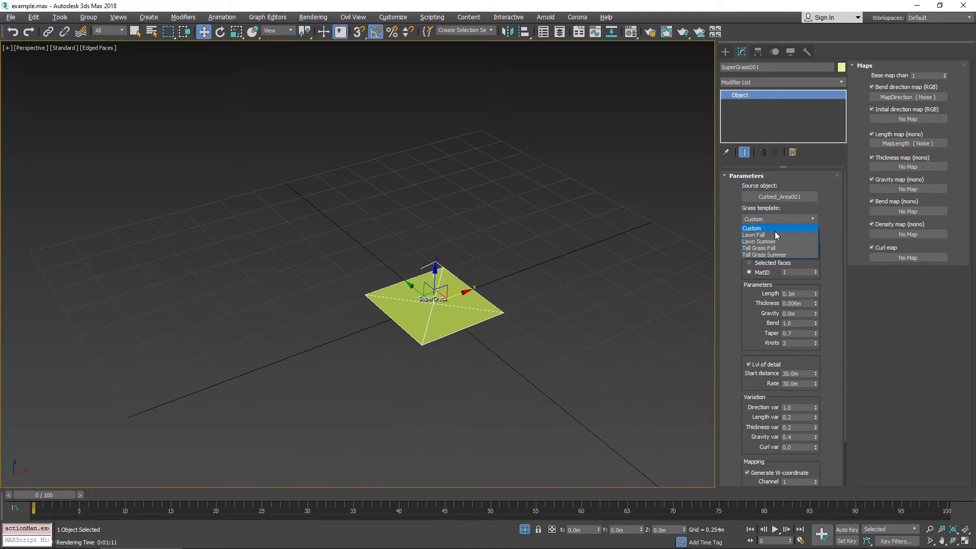
{"action": "left_click", "coordinate": [793, 255]}
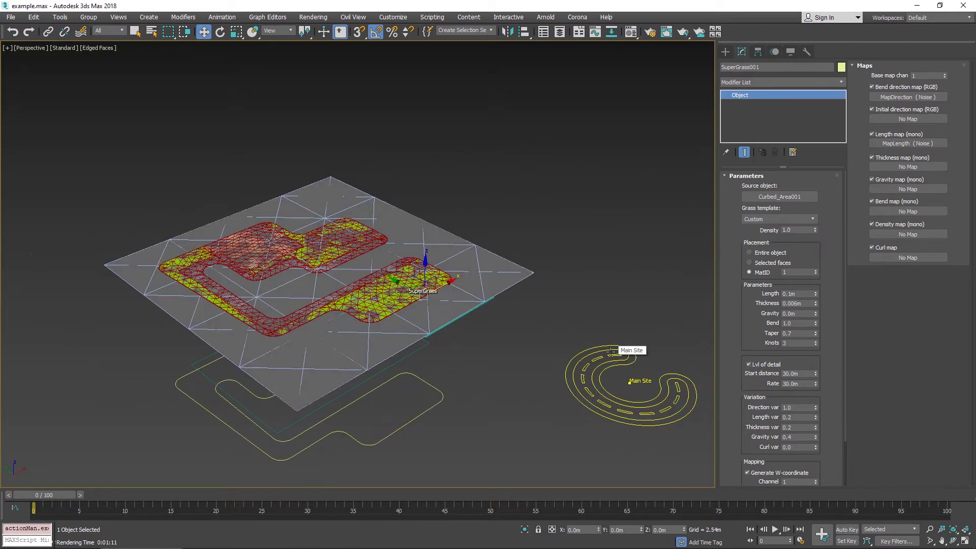
{"action": "left_click", "coordinate": [612, 352]}
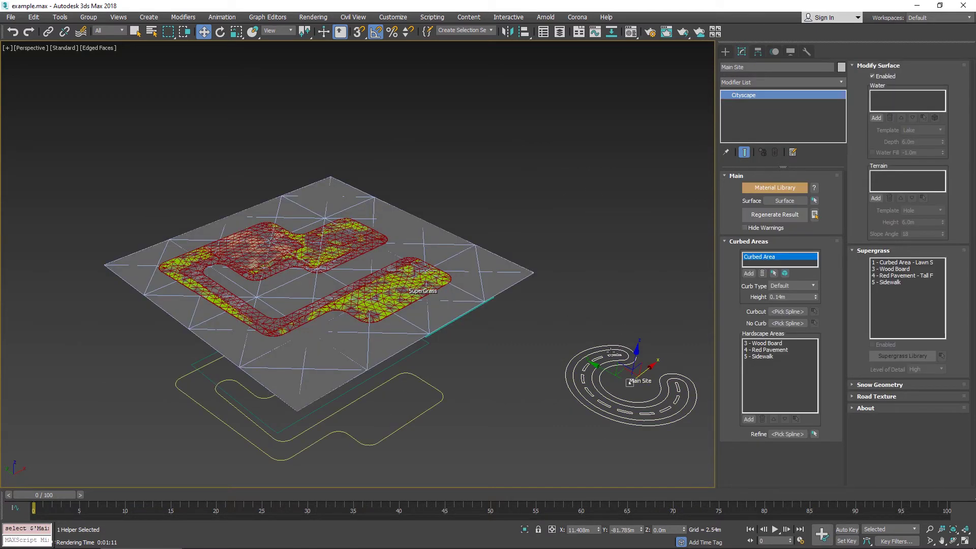
{"action": "left_click", "coordinate": [899, 276]}
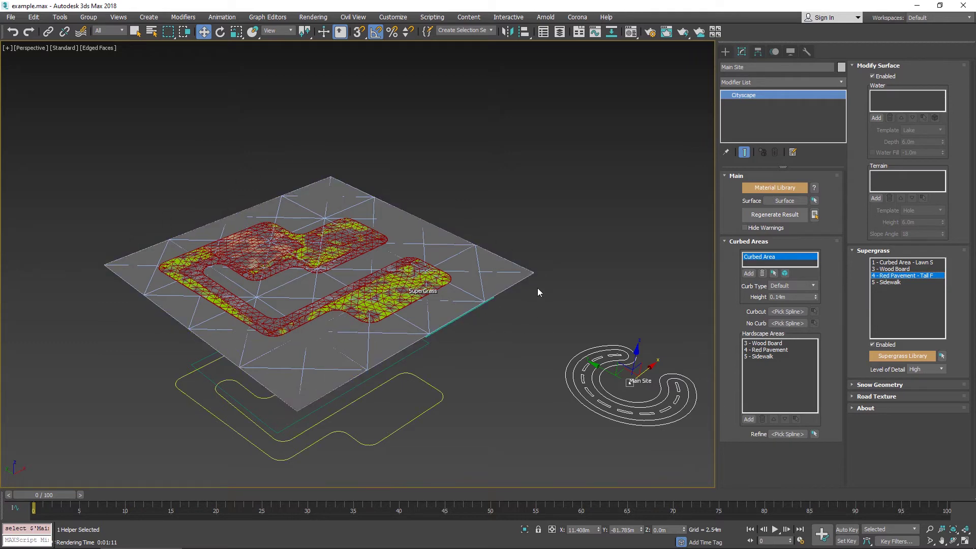
- Draw a plane about 29.35 m long and 70.28 m wide beside the site and move it above the curbed areas
{"action": "middle_click_drag", "start_coordinate": [439, 222], "coordinate": [397, 263]}
{"action": "left_click", "coordinate": [725, 51]}
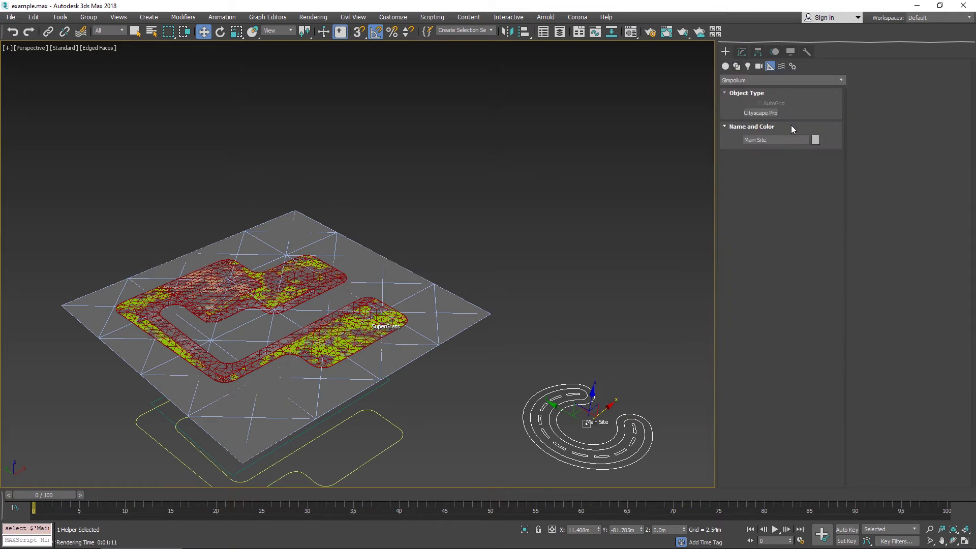
{"action": "left_click", "coordinate": [727, 67]}
{"action": "left_click", "coordinate": [801, 156]}
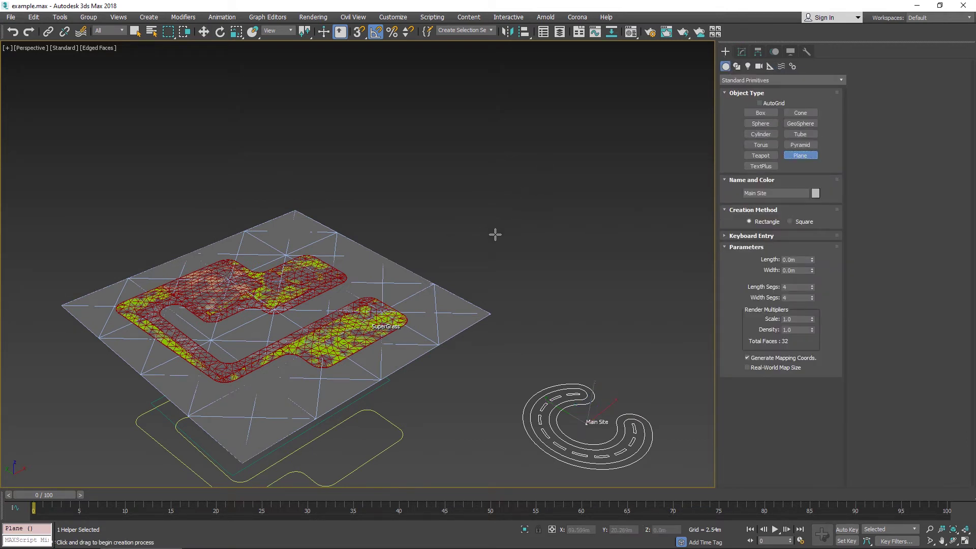
{"action": "left_click_drag", "start_coordinate": [510, 214], "coordinate": [462, 289]}
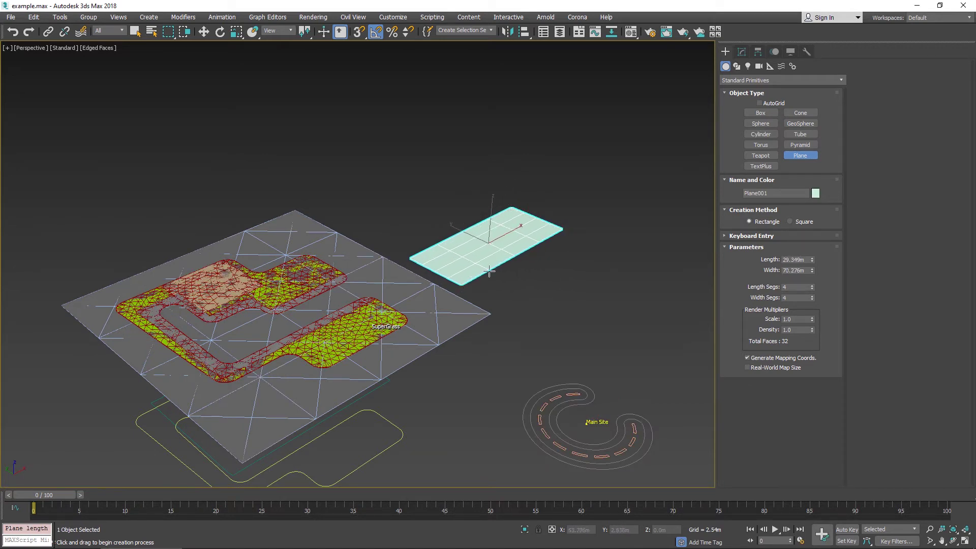
{"action": "key", "text": "w"}
{"action": "left_click_drag", "start_coordinate": [492, 212], "coordinate": [364, 214]}
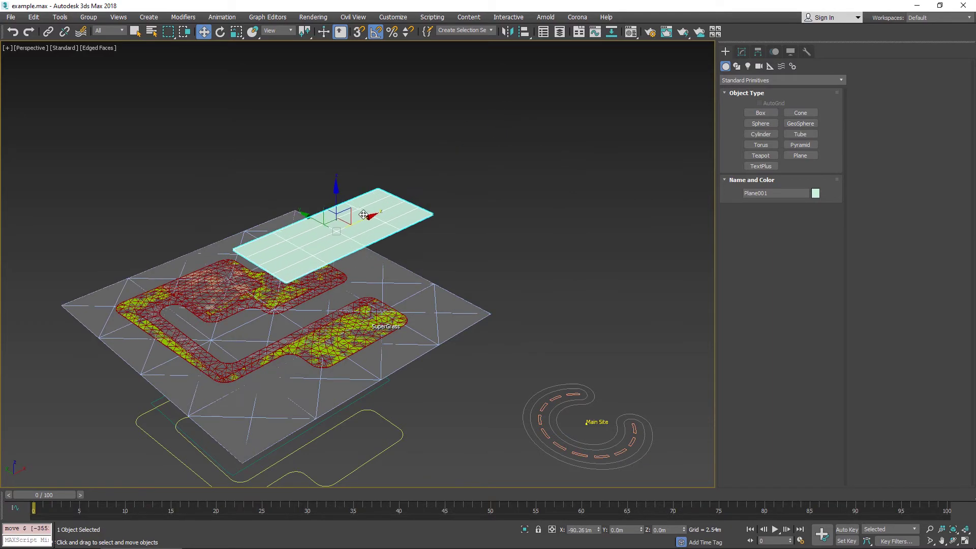
- Add a UVW Map modifier to the plane and enable Real-World Map Size
{"action": "left_click", "coordinate": [742, 51]}
{"action": "middle_click_drag", "start_coordinate": [312, 187], "coordinate": [433, 173]}
{"action": "scroll", "coordinate": [444, 209], "scroll_direction": "up", "scroll_amount": 3}
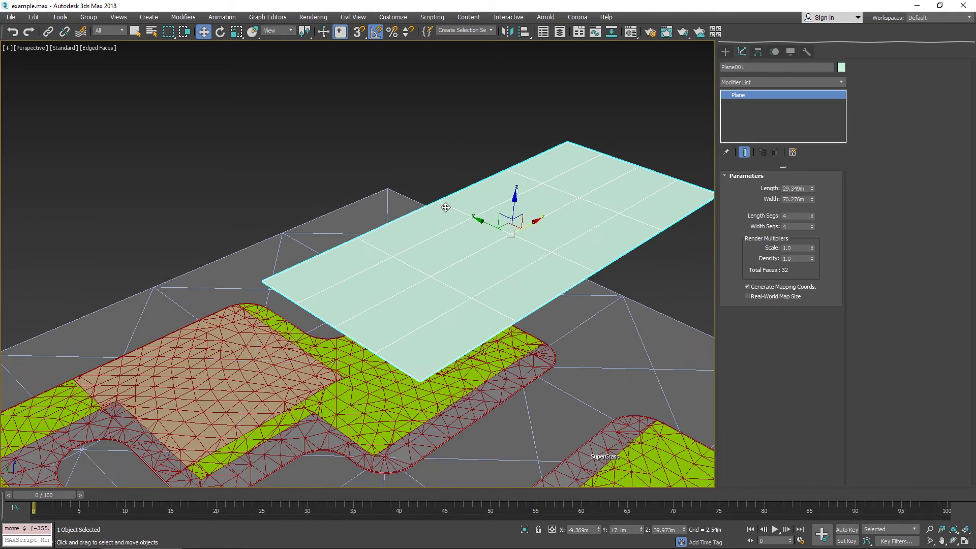
{"action": "scroll", "coordinate": [590, 185], "scroll_direction": "up", "scroll_amount": 2}
{"action": "scroll", "coordinate": [562, 181], "scroll_direction": "down", "scroll_amount": 2}
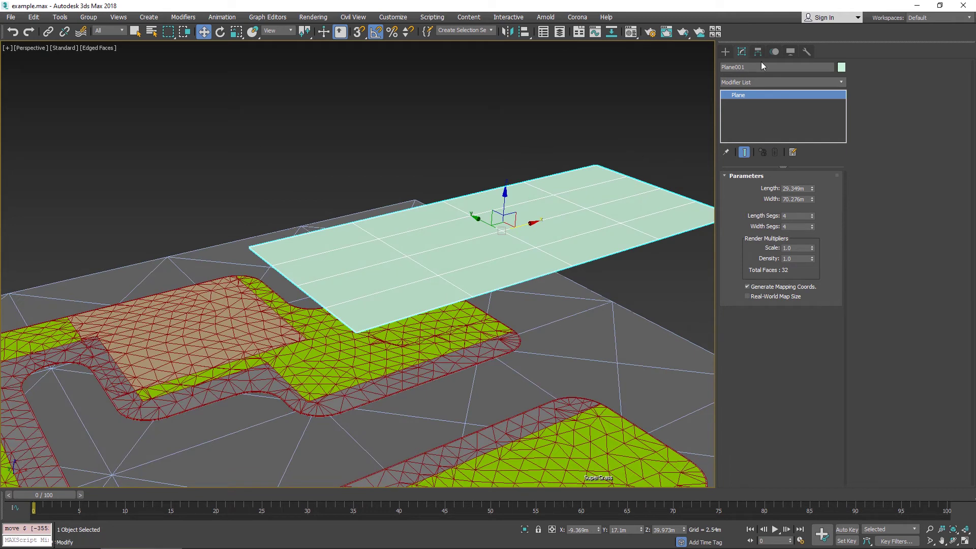
{"action": "left_click", "coordinate": [772, 82]}
{"action": "type", "text": "uvw"}
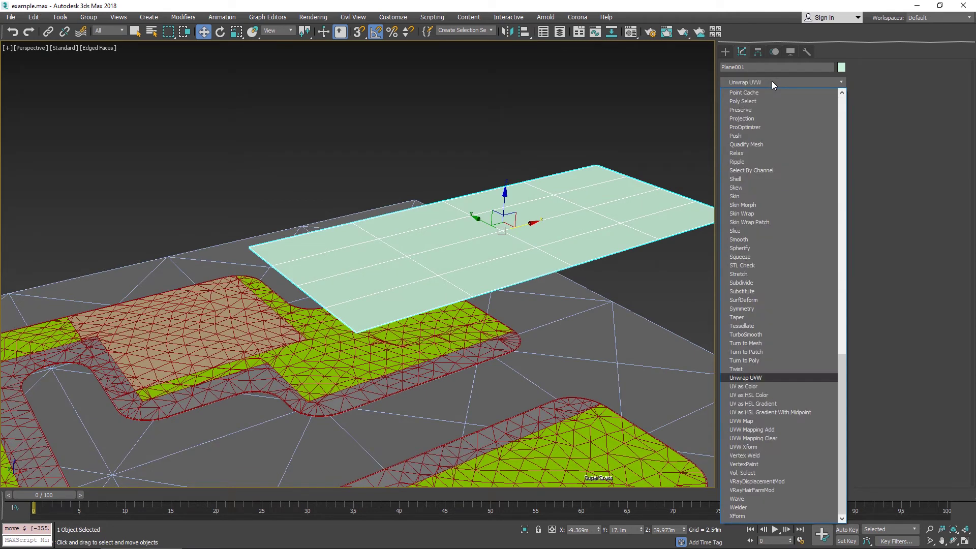
{"action": "key", "text": "Return"}
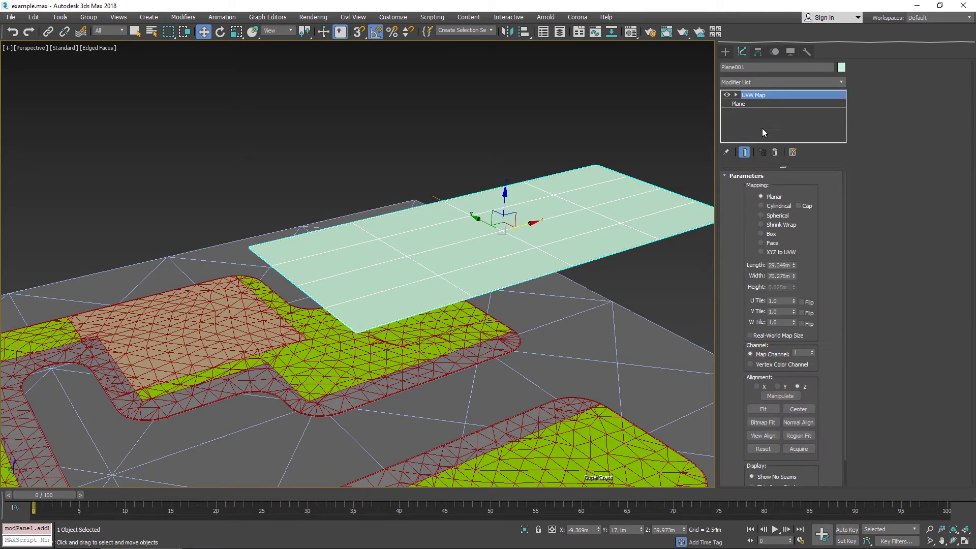
{"action": "left_click", "coordinate": [771, 337]}
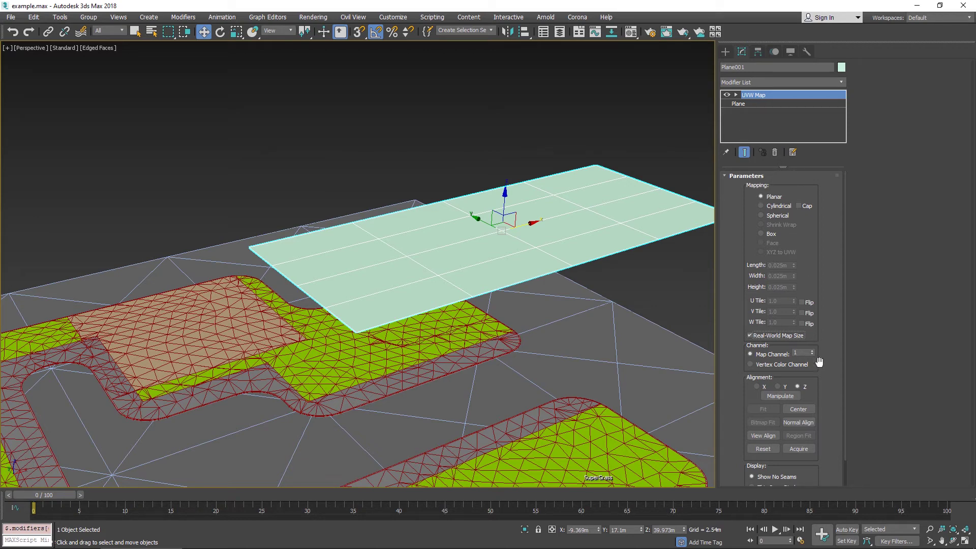
- Create a V-Ray SuperGrass object with the new plane as its source object
{"action": "middle_click_drag", "start_coordinate": [503, 173], "coordinate": [682, 101], "text": "alt"}
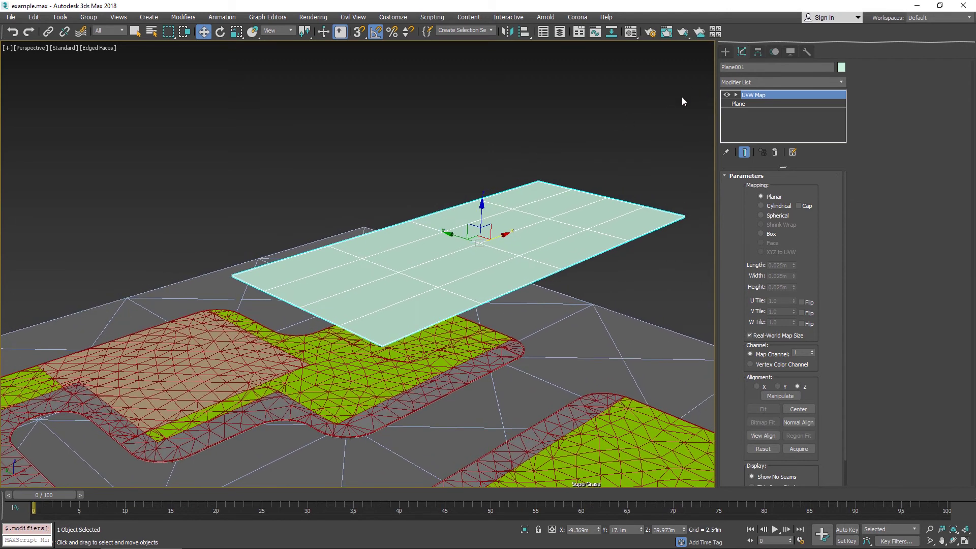
{"action": "left_click", "coordinate": [725, 53]}
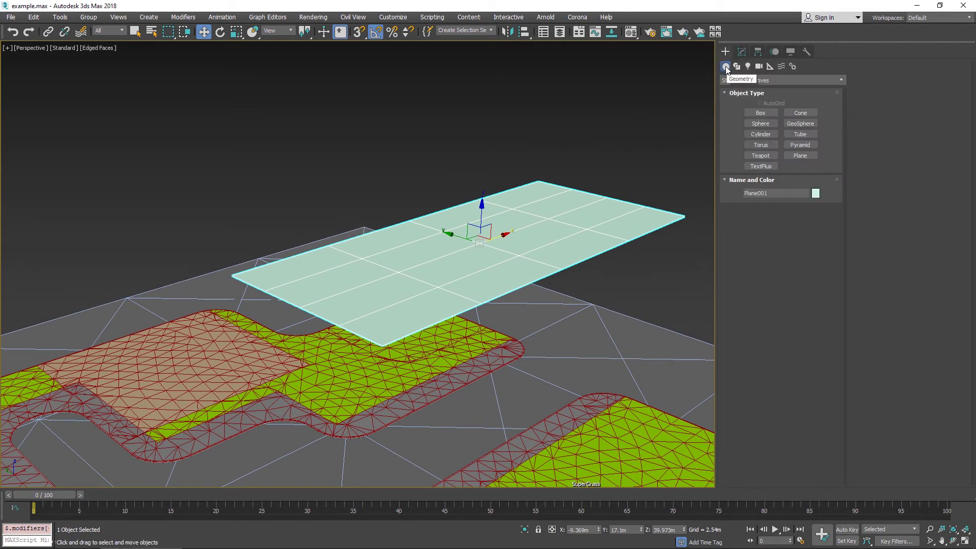
{"action": "left_click", "coordinate": [769, 79]}
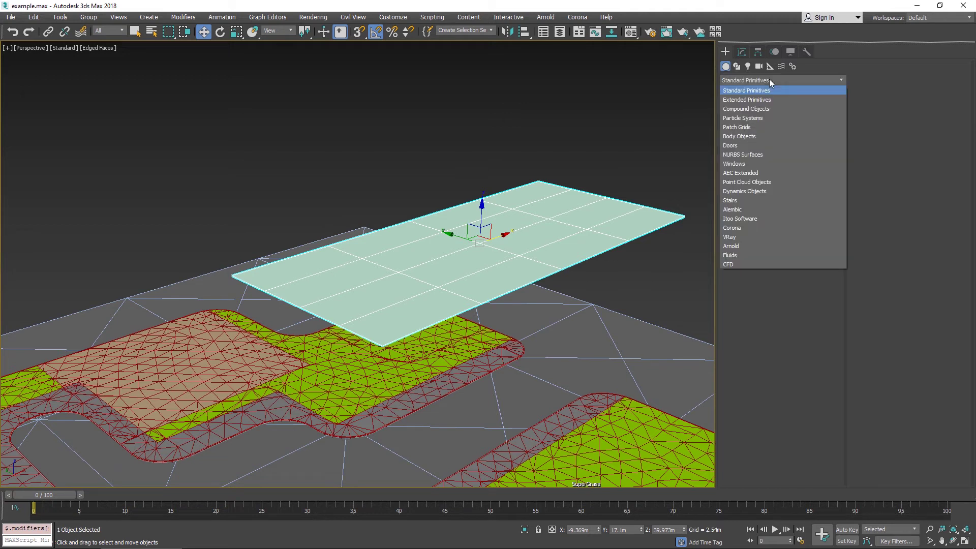
{"action": "left_click", "coordinate": [747, 238]}
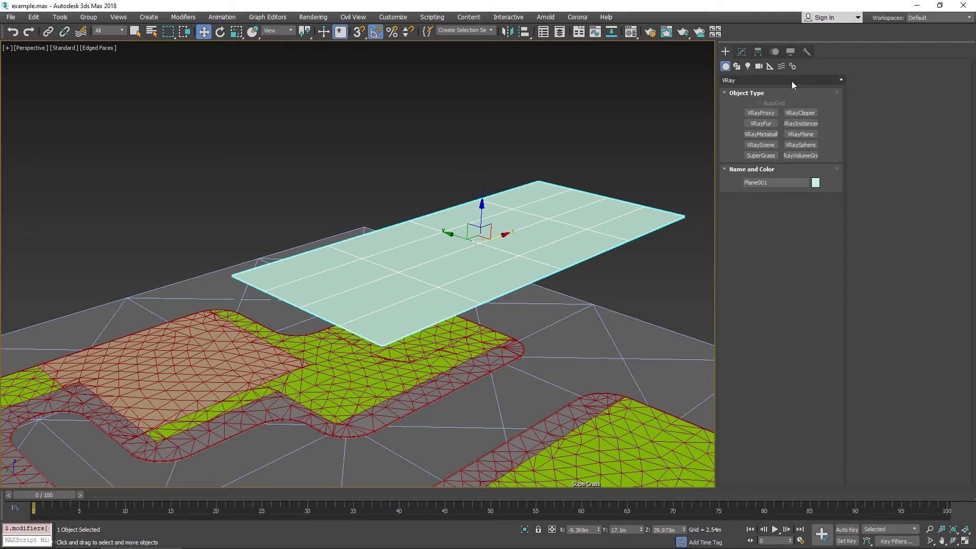
{"action": "left_click", "coordinate": [771, 156]}
{"action": "left_click", "coordinate": [647, 208]}
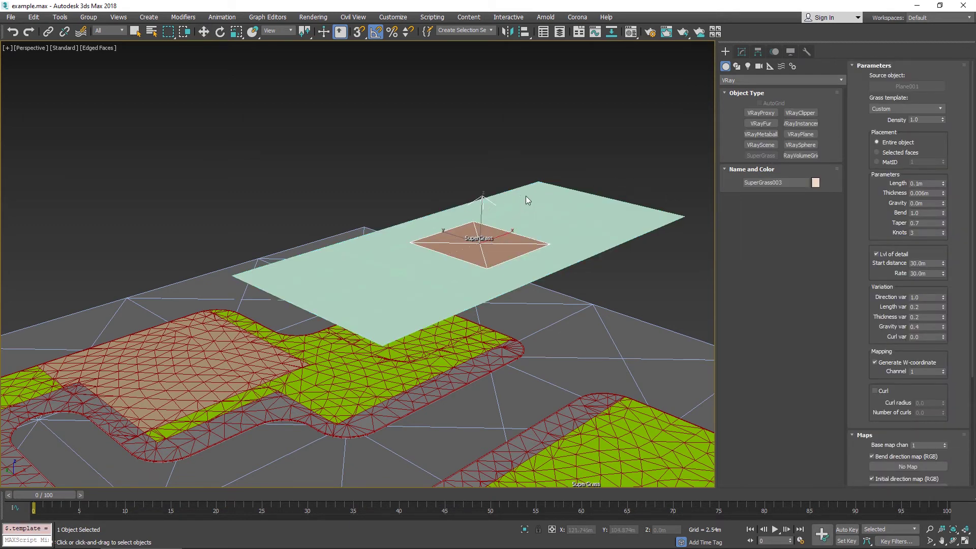
- Review the new SuperGrass object's templates, parameters and map slots, keeping the Custom template
{"action": "scroll", "coordinate": [525, 196], "scroll_direction": "up", "scroll_amount": 6}
{"action": "scroll", "coordinate": [440, 234], "scroll_direction": "down", "scroll_amount": 2}
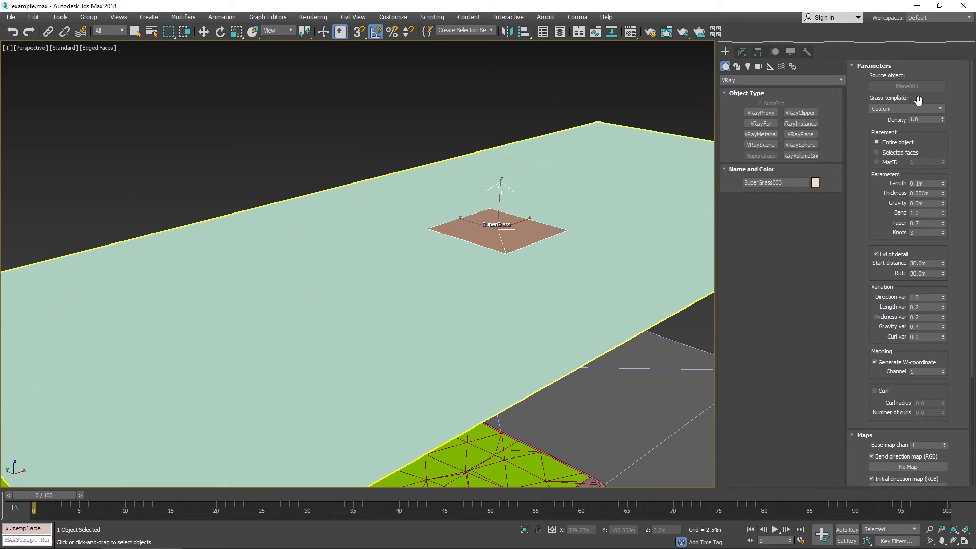
{"action": "left_click", "coordinate": [941, 109]}
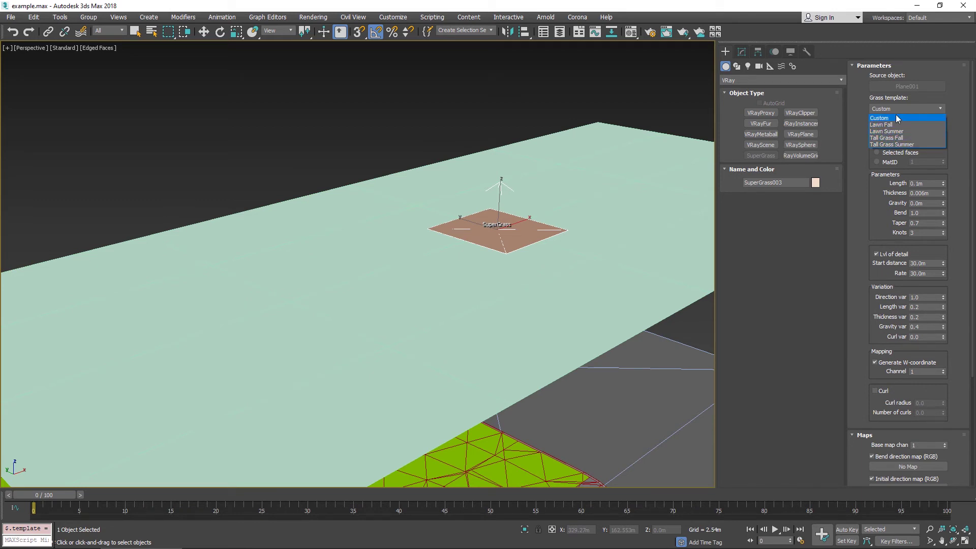
{"action": "left_click", "coordinate": [897, 118]}
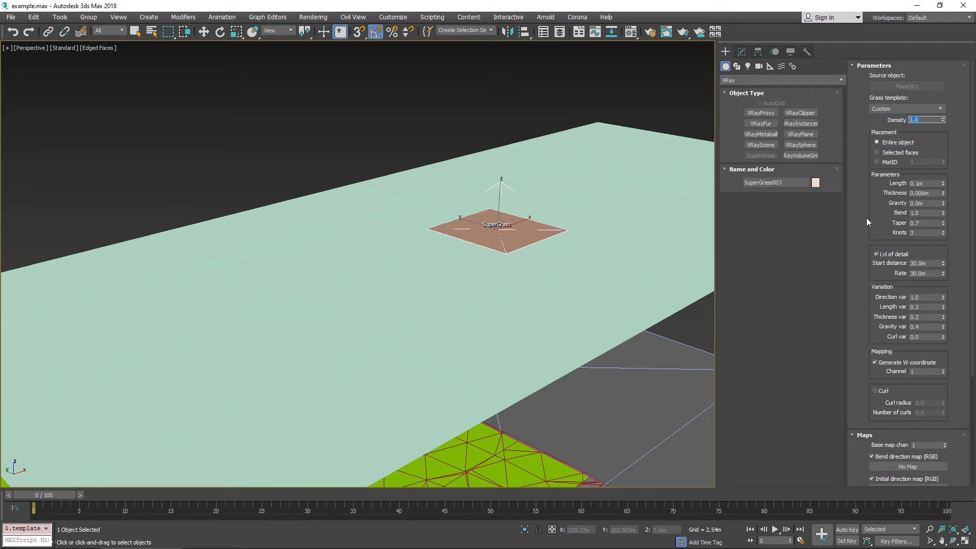
{"action": "scroll", "coordinate": [870, 237], "scroll_direction": "down", "scroll_amount": 5}
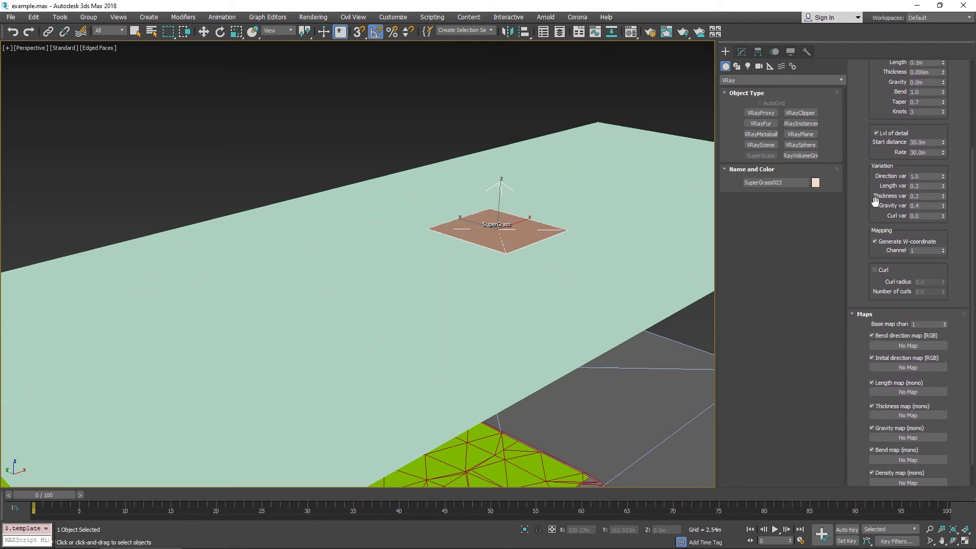
{"action": "left_click_drag", "start_coordinate": [874, 201], "coordinate": [865, 233]}
{"action": "scroll", "coordinate": [859, 178], "scroll_direction": "up", "scroll_amount": 5}
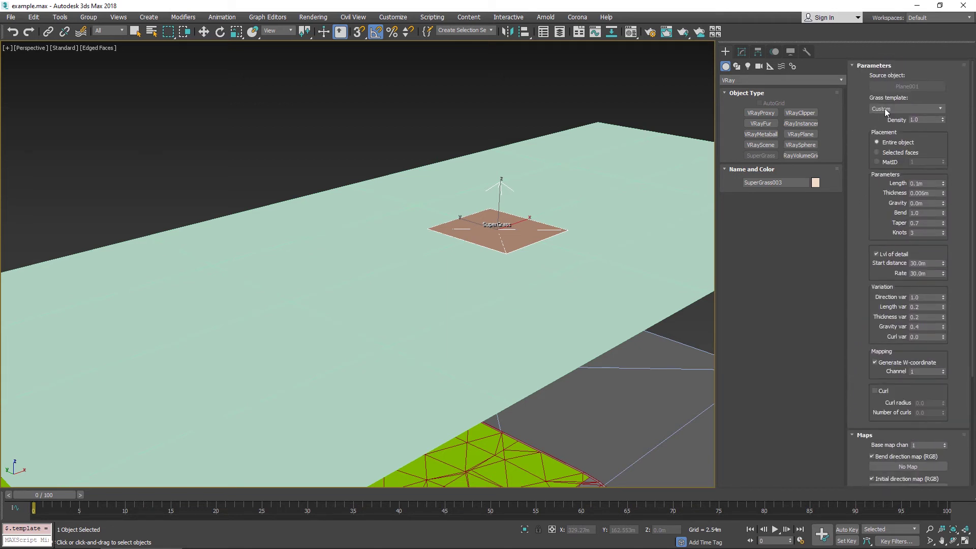
- Check the available grass templates and the Density setting of the SuperGrass object, keeping the Custom template
{"action": "left_click", "coordinate": [907, 110]}
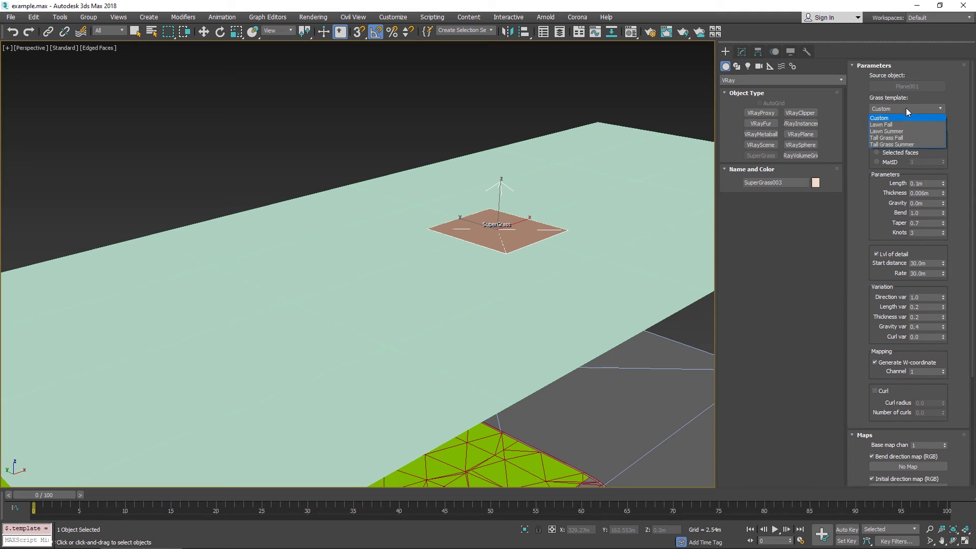
{"action": "left_click", "coordinate": [906, 111]}
{"action": "double_click", "coordinate": [922, 119]}
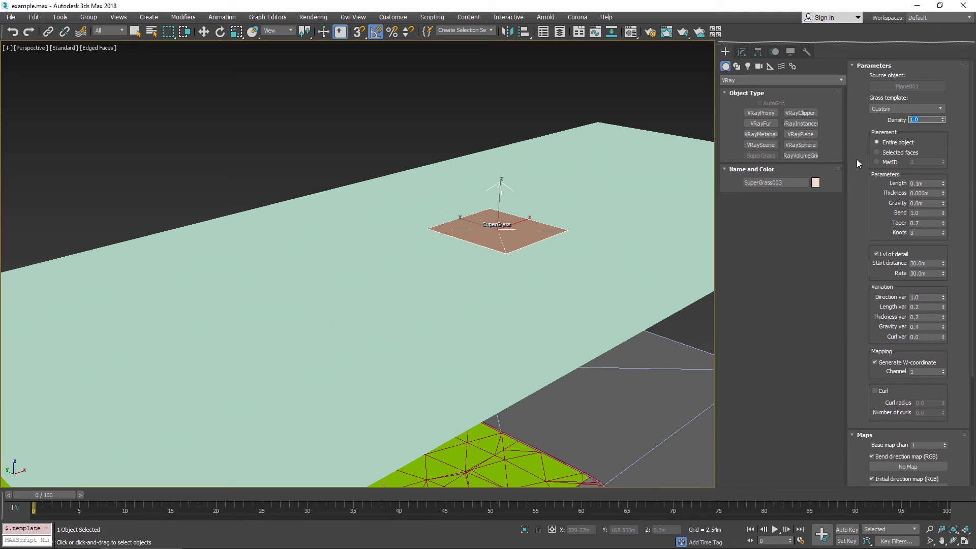
- Select the Main Site Cityscape object and open its Material Library
{"action": "middle_click_drag", "start_coordinate": [520, 151], "coordinate": [460, 159]}
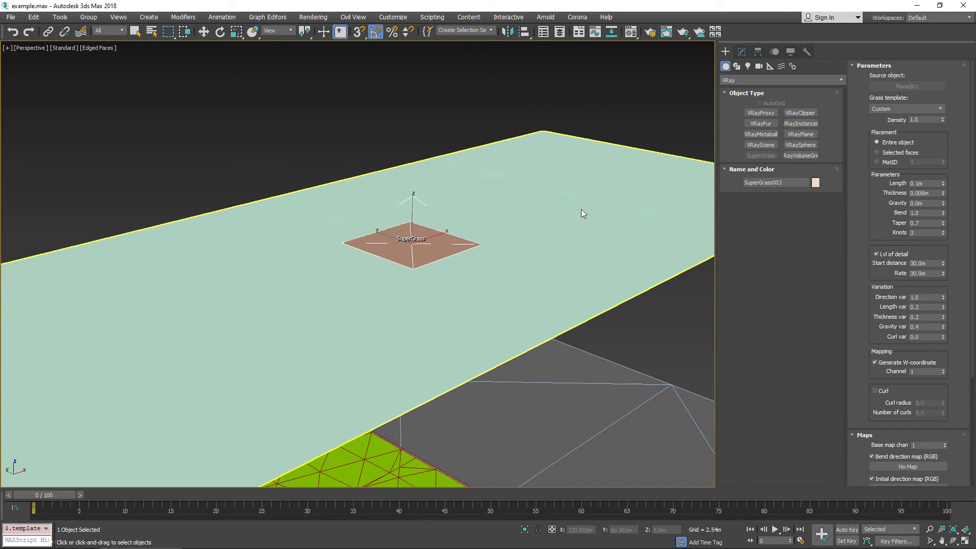
{"action": "middle_click_drag", "start_coordinate": [698, 246], "coordinate": [638, 196]}
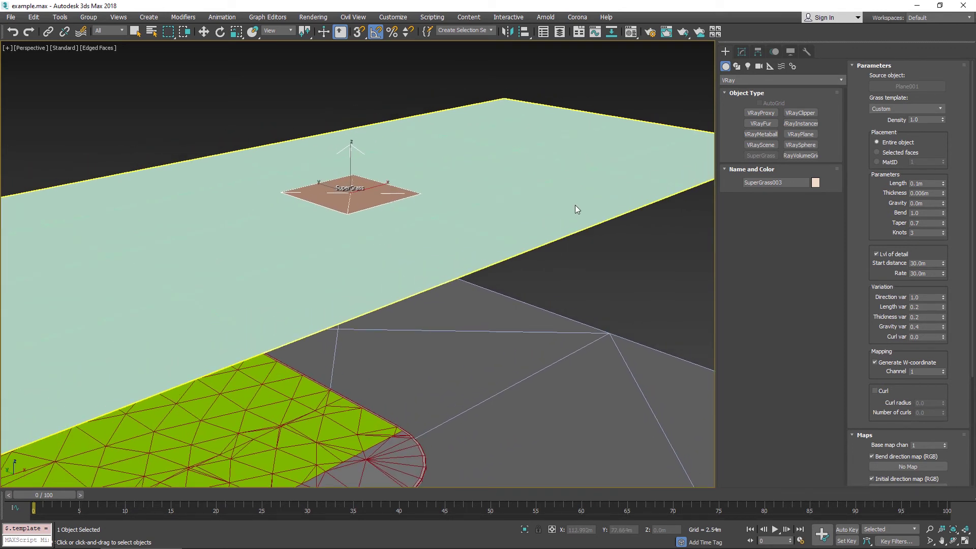
{"action": "middle_click_drag", "start_coordinate": [603, 227], "coordinate": [514, 176]}
{"action": "scroll", "coordinate": [512, 194], "scroll_direction": "down", "scroll_amount": 10}
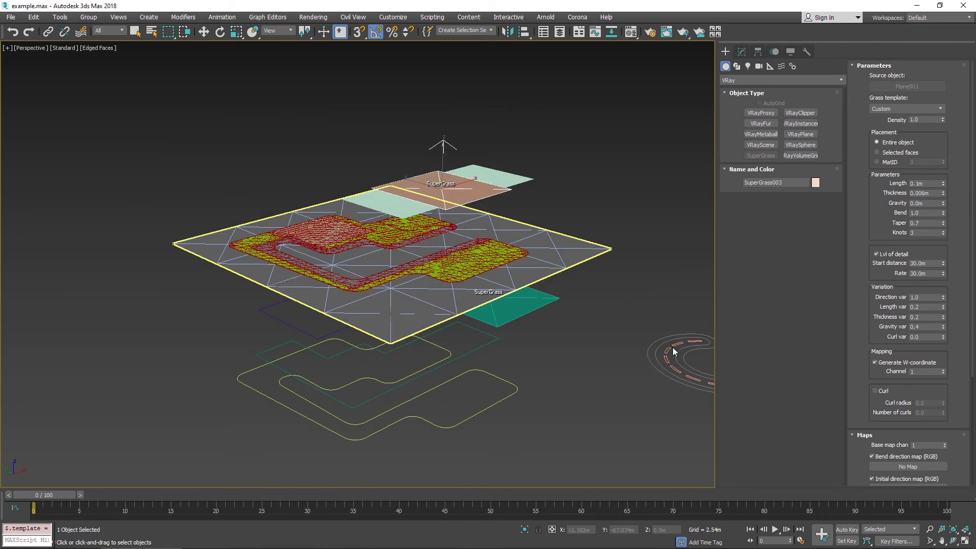
{"action": "middle_click_drag", "start_coordinate": [642, 298], "coordinate": [614, 307]}
{"action": "left_click", "coordinate": [635, 352]}
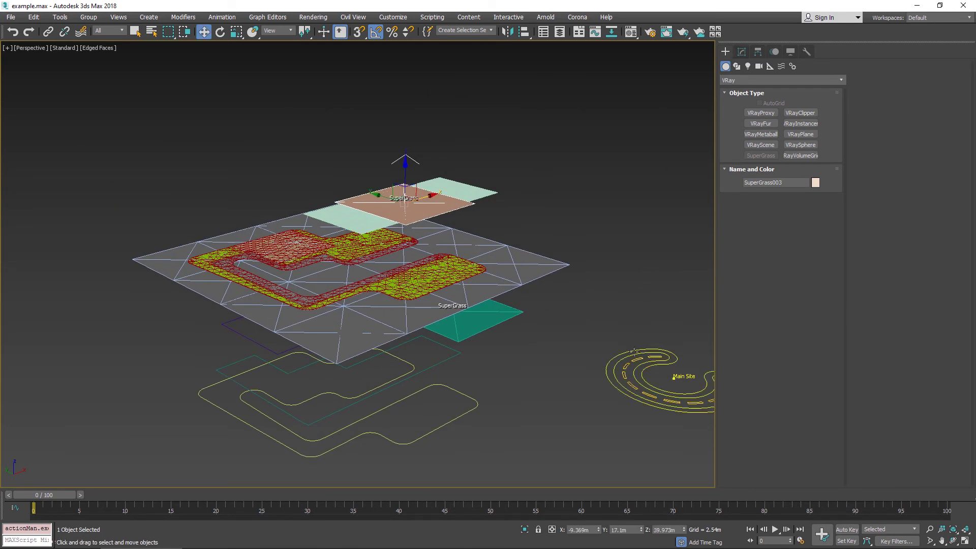
{"action": "key", "text": "w"}
{"action": "left_click", "coordinate": [742, 52]}
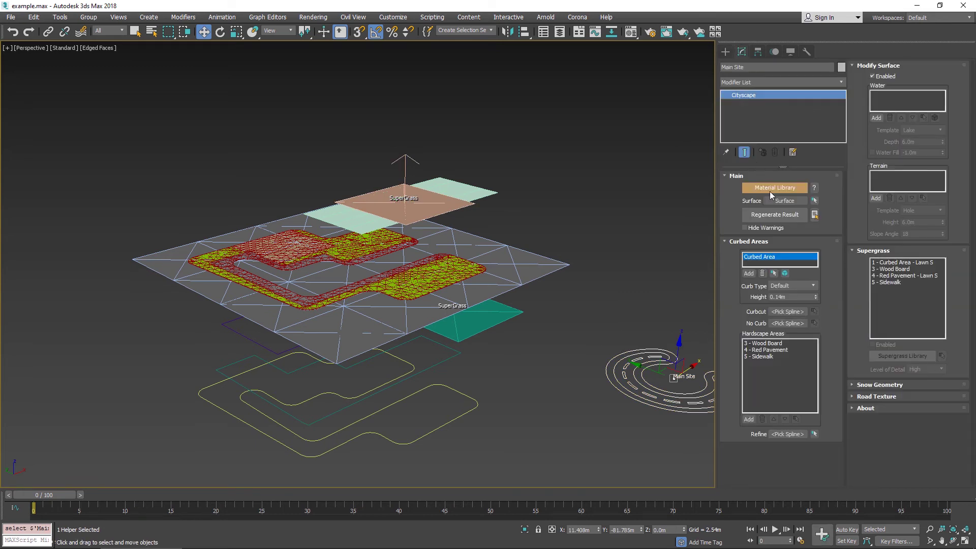
{"action": "left_click", "coordinate": [786, 188]}
- Assign the b_Grass_01_Dry library material to the raised plane, select the plane and close the Material Library
{"action": "left_click_drag", "start_coordinate": [577, 91], "coordinate": [282, 130]}
{"action": "middle_click_drag", "start_coordinate": [472, 154], "coordinate": [588, 257]}
{"action": "scroll", "coordinate": [523, 312], "scroll_direction": "up", "scroll_amount": 6}
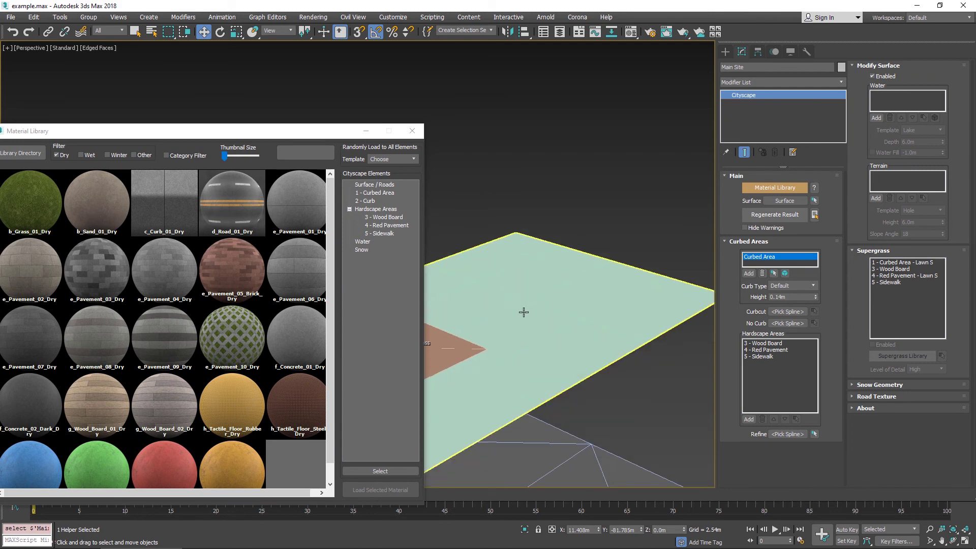
{"action": "left_click", "coordinate": [42, 210]}
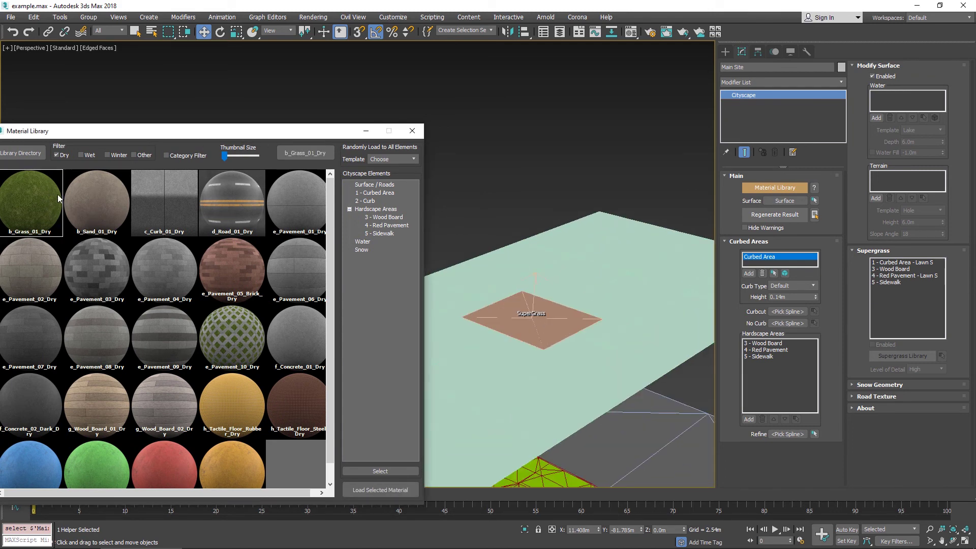
{"action": "left_click", "coordinate": [297, 154]}
{"action": "left_click", "coordinate": [548, 190]}
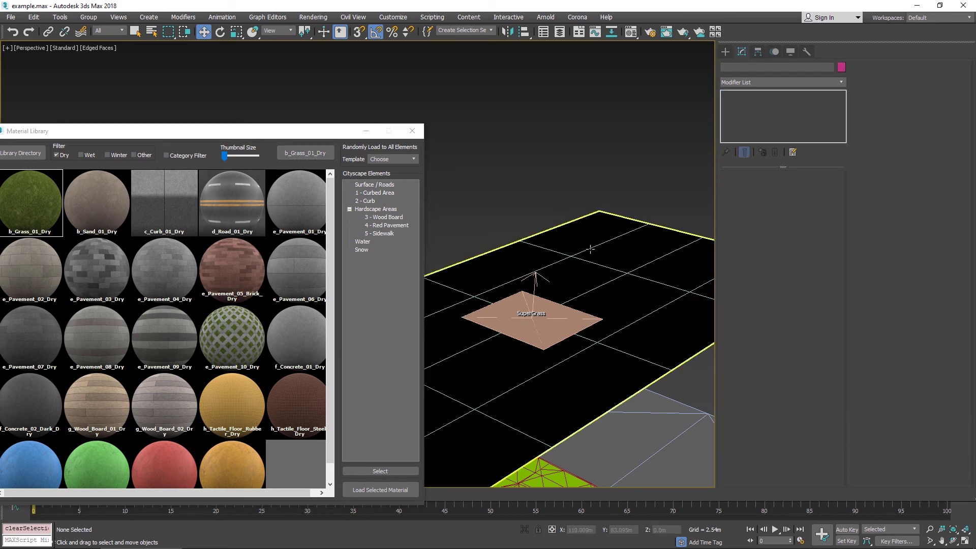
{"action": "left_click", "coordinate": [590, 249]}
{"action": "left_click", "coordinate": [412, 131]}
- Render a close perspective view of the grass-covered plane to check the SuperGrass with its material
{"action": "middle_click_drag", "start_coordinate": [511, 199], "coordinate": [553, 196]}
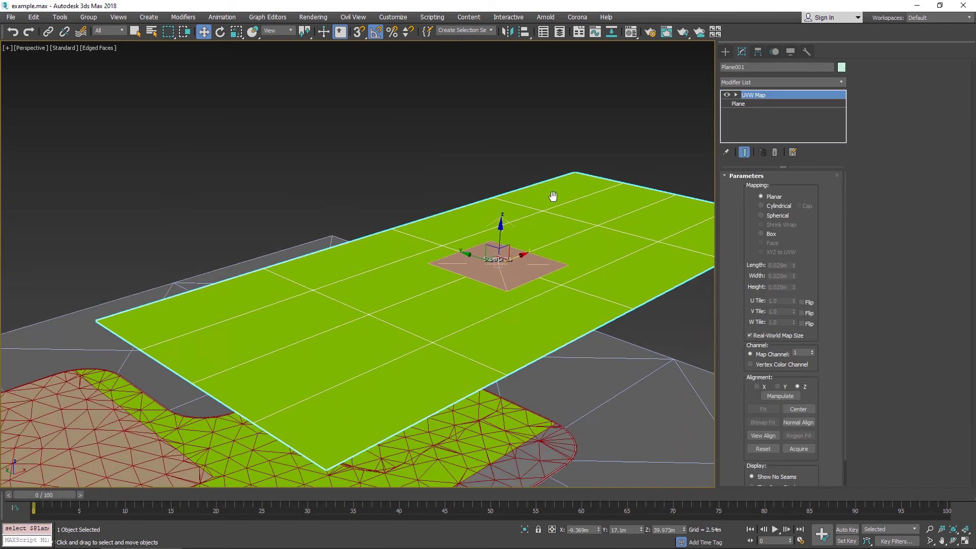
{"action": "scroll", "coordinate": [527, 252], "scroll_direction": "up", "scroll_amount": 4}
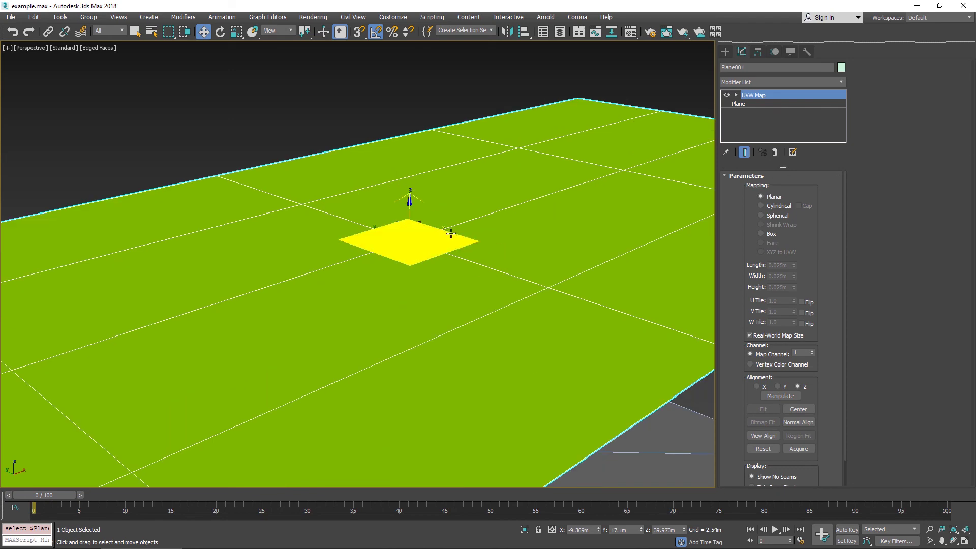
{"action": "key", "text": "shift+q"}
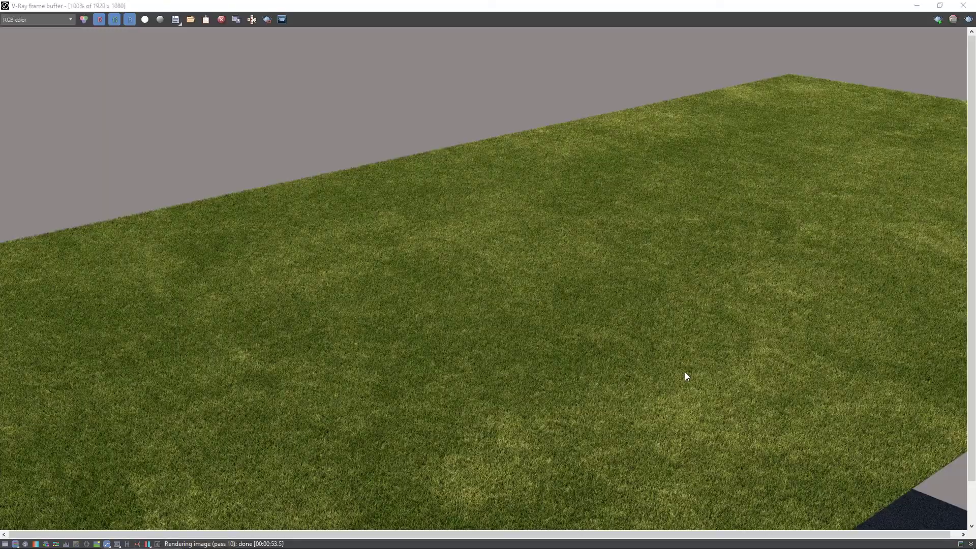